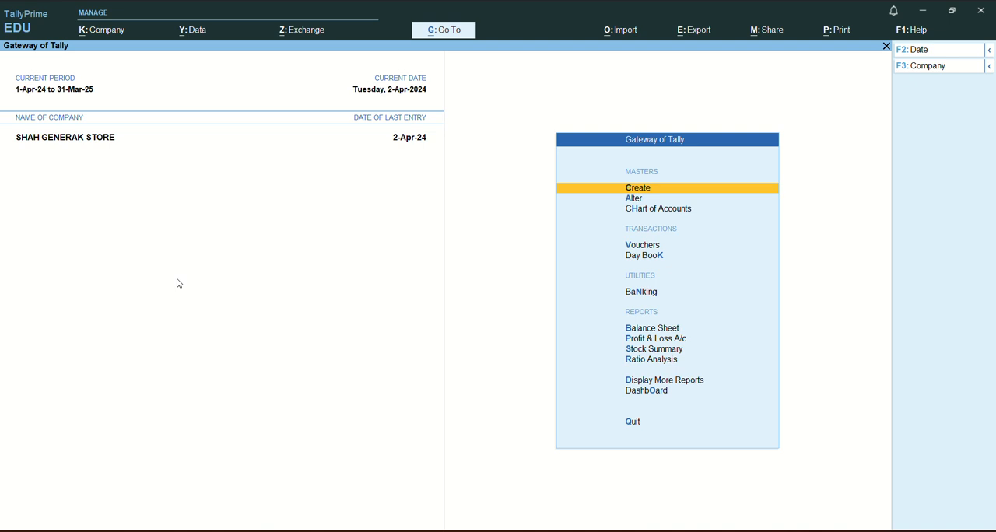
# Start a purchase voucher with supplier invoice number 325, dated 2-Apr-24.
pyautogui.press('v')
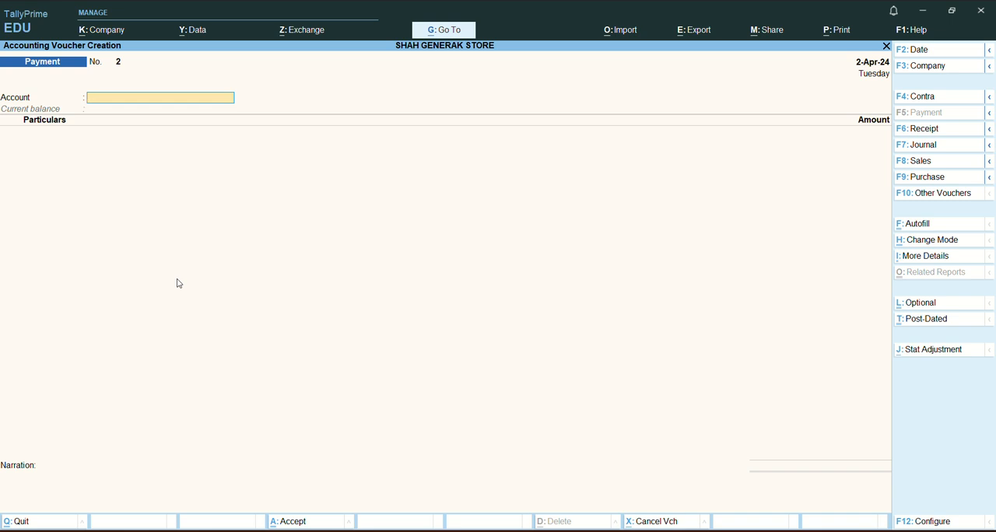
pyautogui.press('F9')
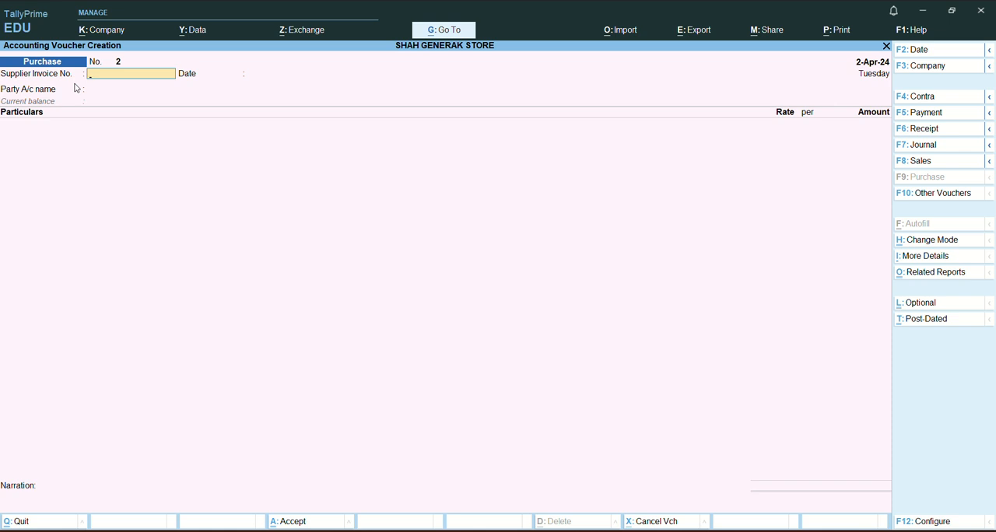
pyautogui.write('325')
pyautogui.press('Return')
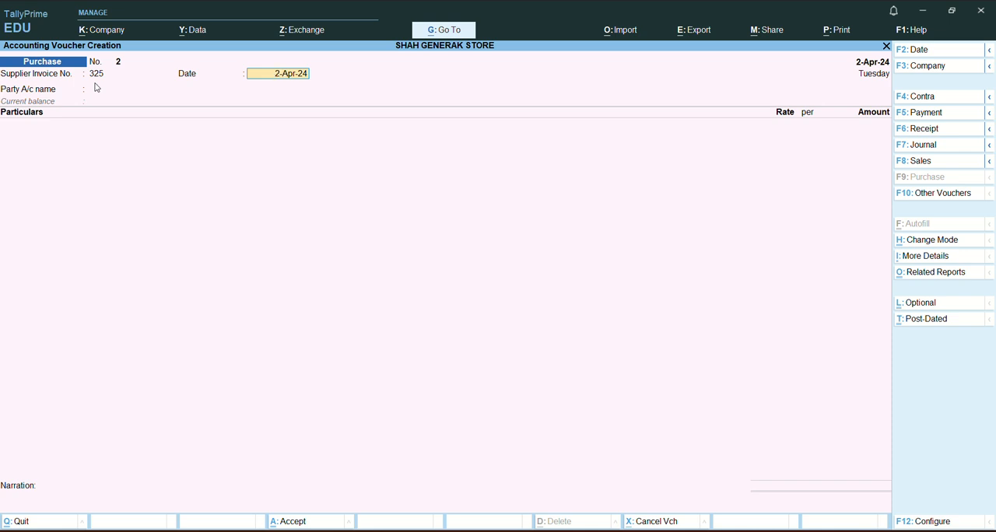
pyautogui.press('Return')
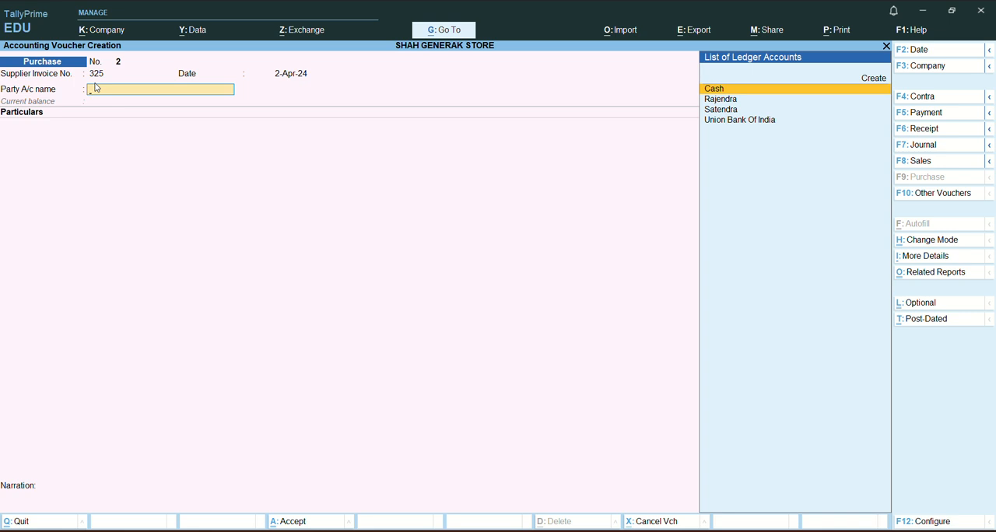
# Choose the supplier listed directly below Cash as the party account and leave all receipt details blank.
pyautogui.press('Down')
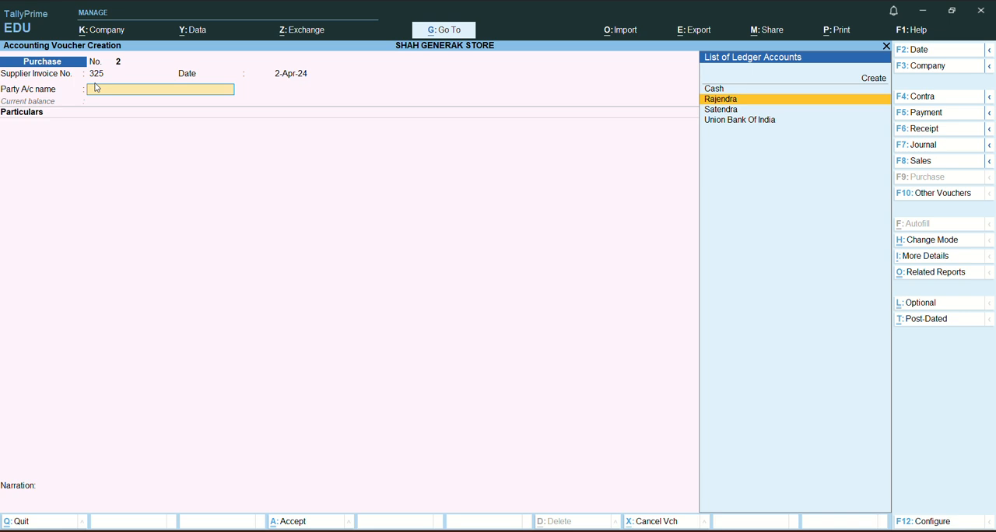
pyautogui.press('Return')
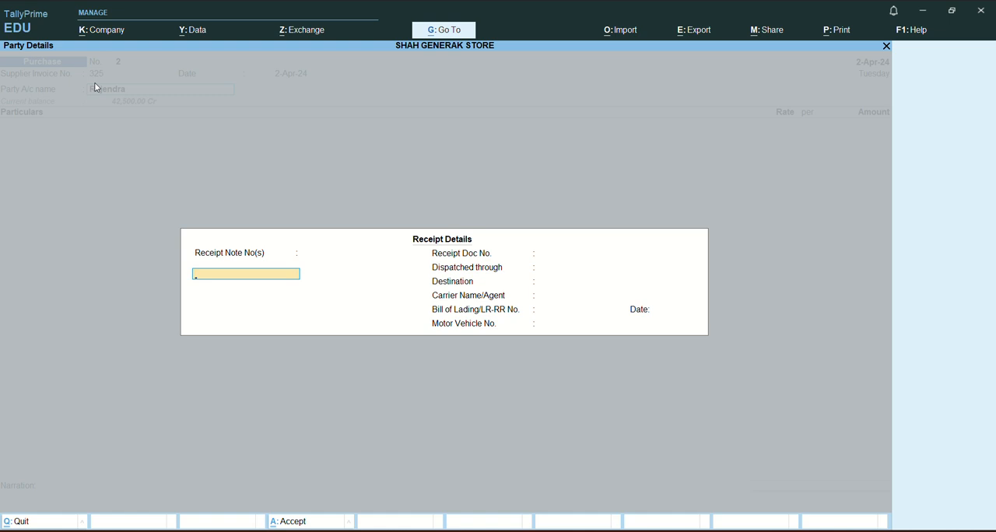
pyautogui.press('Return')
pyautogui.press('Return')
pyautogui.press('Return')
pyautogui.press('Return')
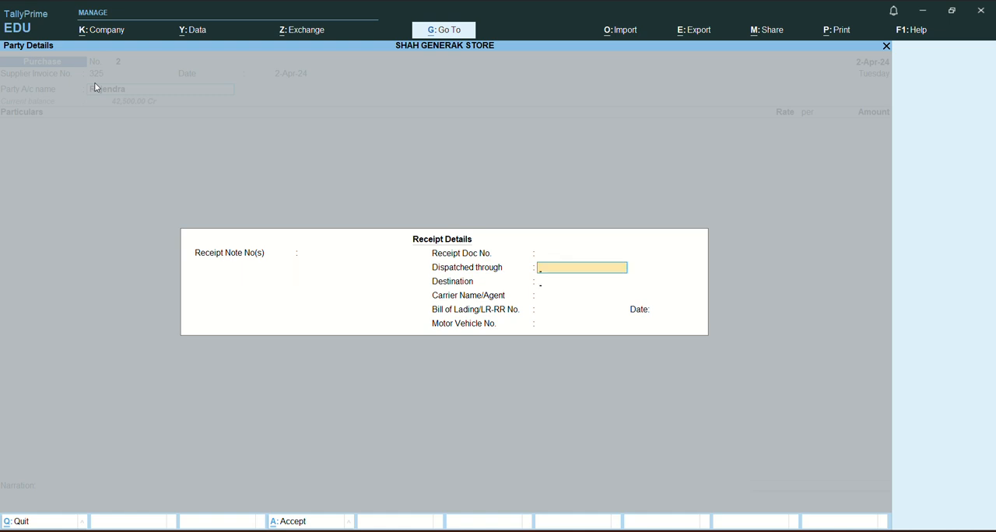
pyautogui.press('Return')
pyautogui.press('Return')
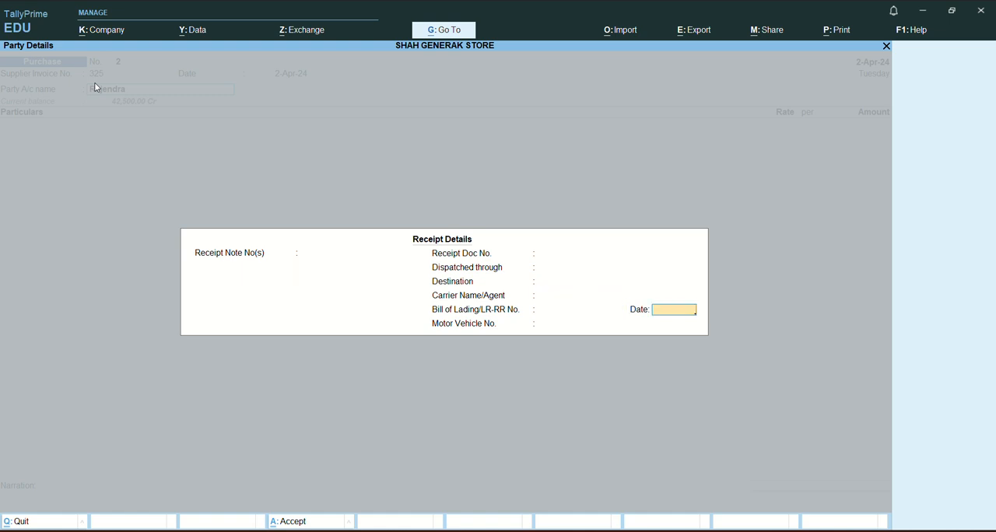
pyautogui.press('Return')
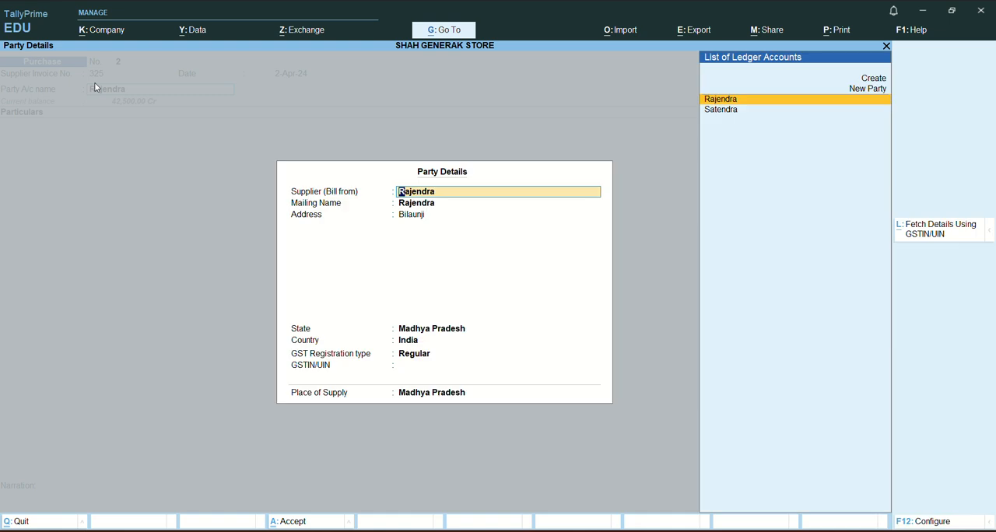
# Accept the supplier's default party details, keeping Madhya Pradesh as the place of supply.
pyautogui.press('Return')
pyautogui.press('Return')
pyautogui.press('Return')
pyautogui.press('Return')
pyautogui.press('Return')
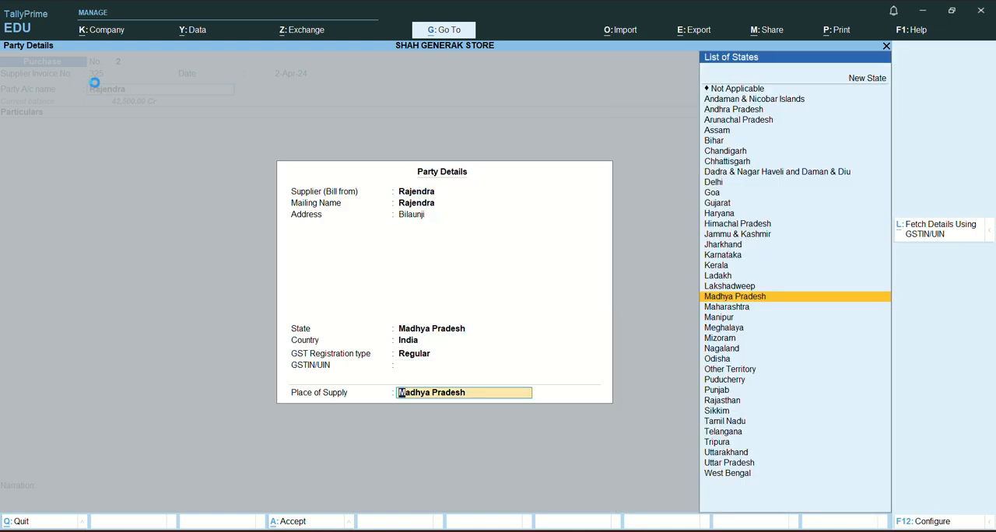
pyautogui.press('Return')
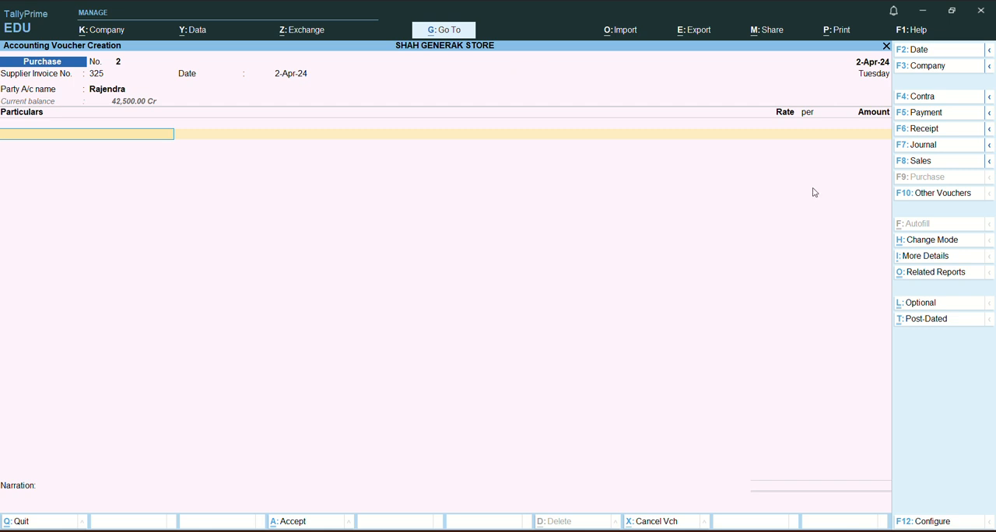
# Change the purchase voucher mode to Item Invoice.
pyautogui.press('ctrl')
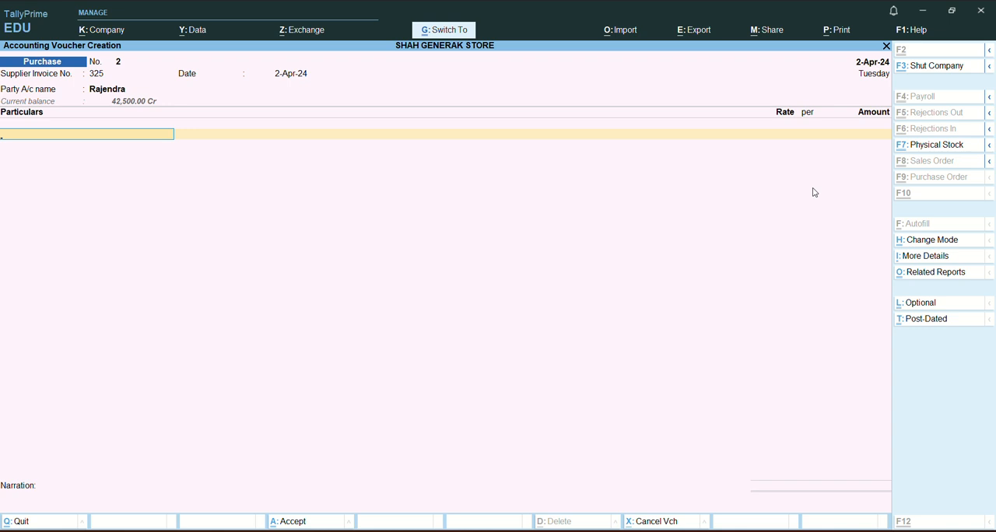
pyautogui.hotkey('ctrl', 'h')
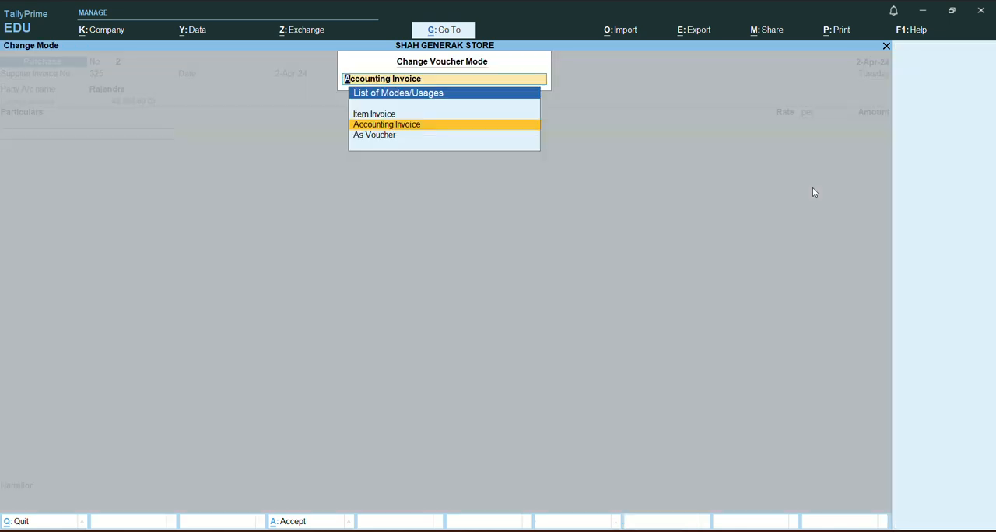
pyautogui.press('Up')
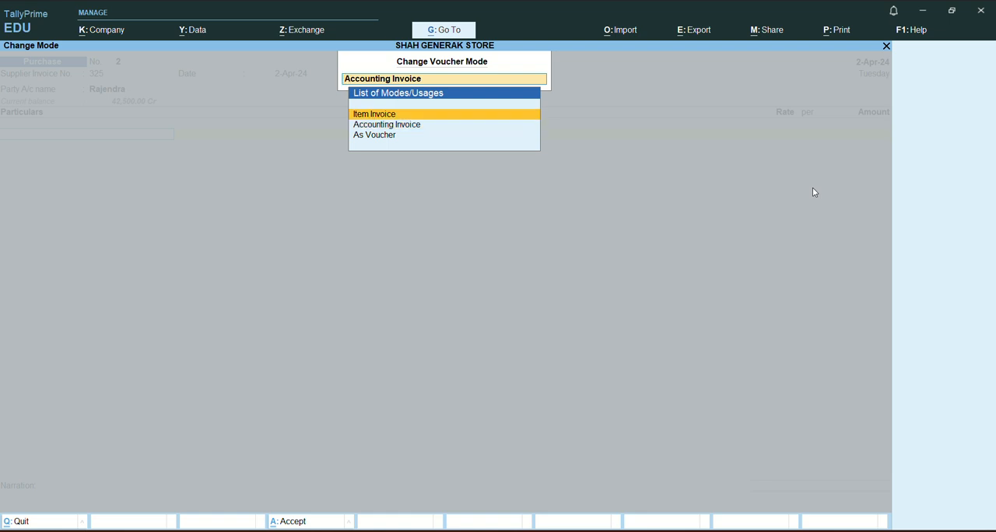
pyautogui.press('Return')
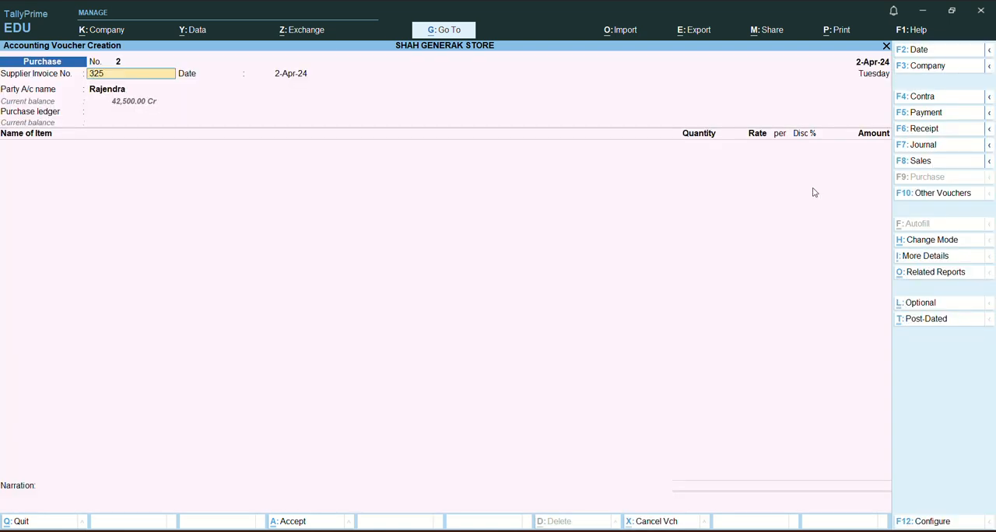
# Keep the existing invoice, party and receipt details and choose Purchase as the purchase ledger.
pyautogui.press('Return')
pyautogui.press('Return')
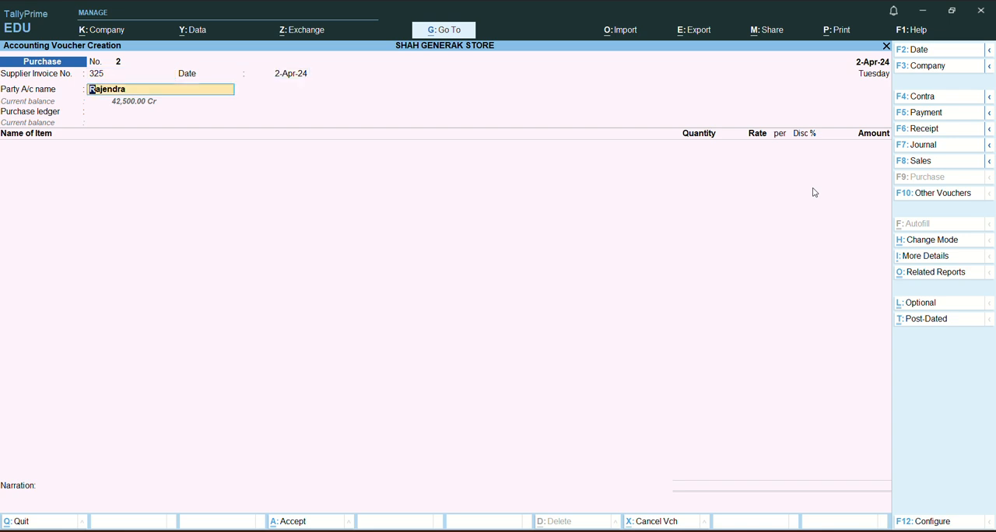
pyautogui.press('Return')
pyautogui.press('Return')
pyautogui.press('Return')
pyautogui.press('Return')
pyautogui.press('Return')
pyautogui.press('Return')
pyautogui.press('Return')
pyautogui.press('Return')
pyautogui.press('Return')
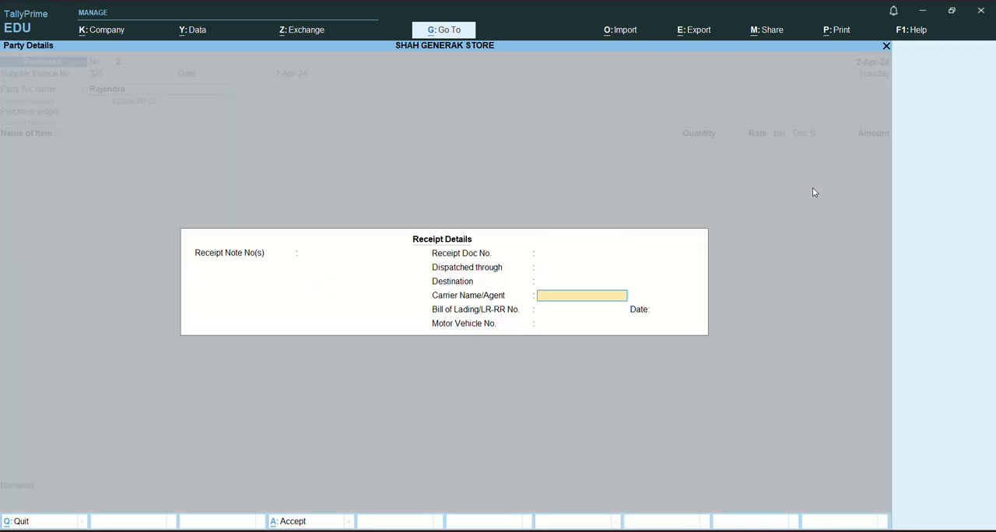
pyautogui.press('Return')
pyautogui.press('Return')
pyautogui.press('Return')
pyautogui.press('Return')
pyautogui.press('Return')
pyautogui.press('Return')
pyautogui.press('Return')
pyautogui.press('Return')
pyautogui.press('Return')
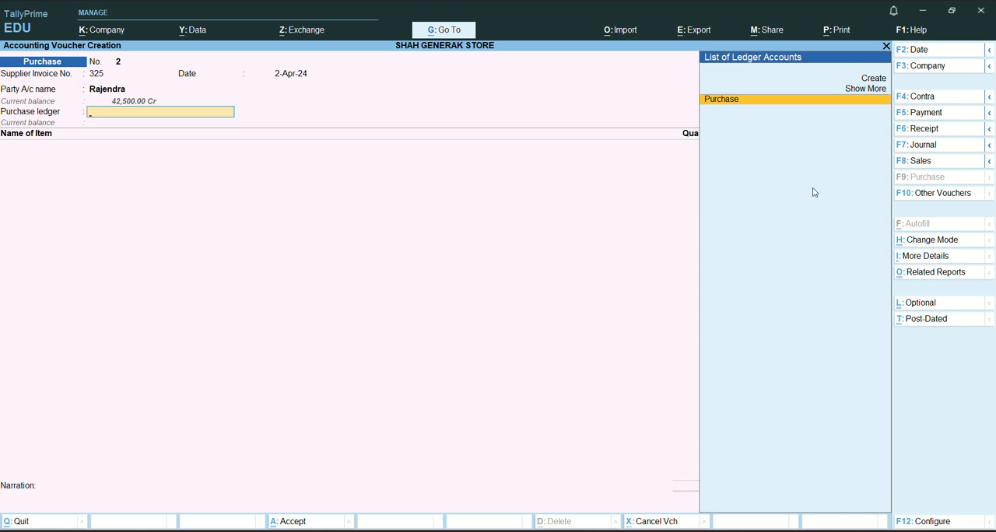
pyautogui.press('Return')
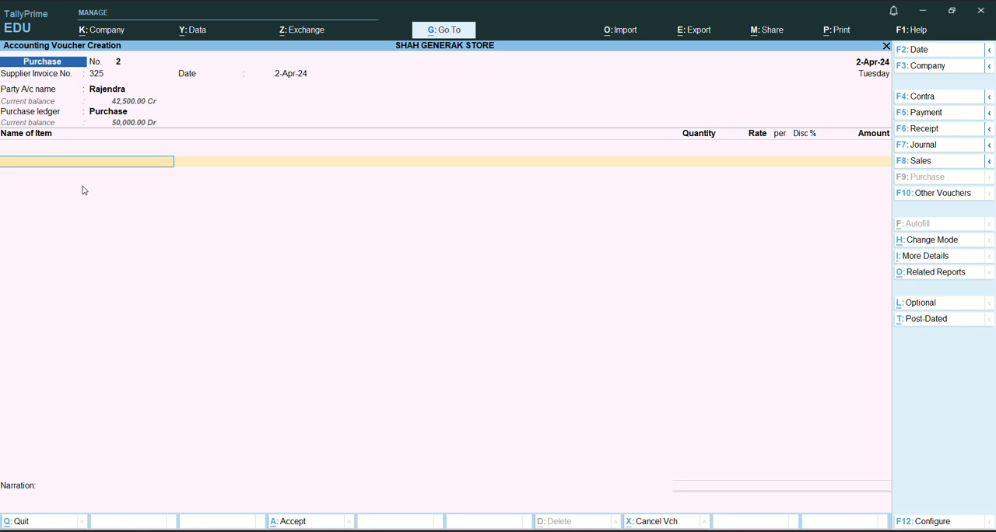
# Add Daaji Biscuit as the first stock item and allocate 200 boxes to the Waidhan godown.
pyautogui.write('Bi')
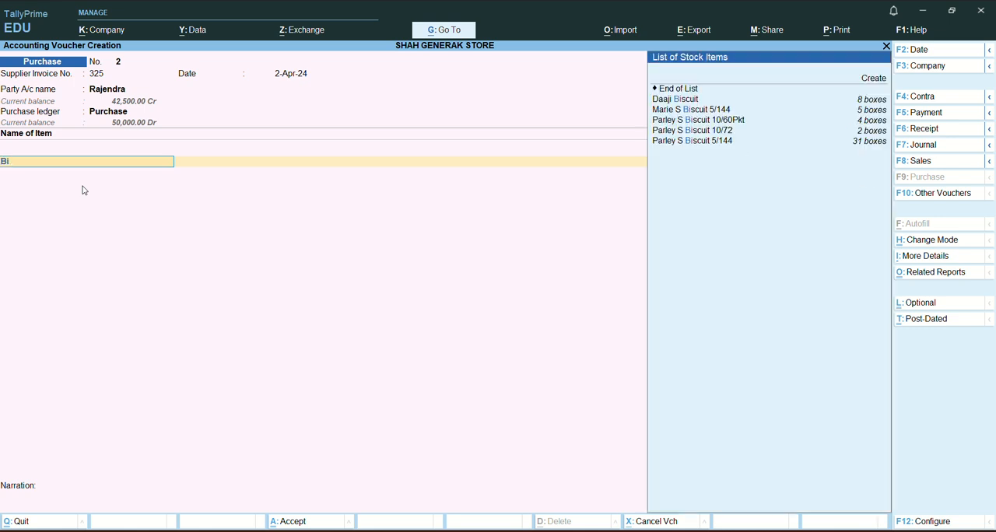
pyautogui.press('Down')
pyautogui.press('Down')
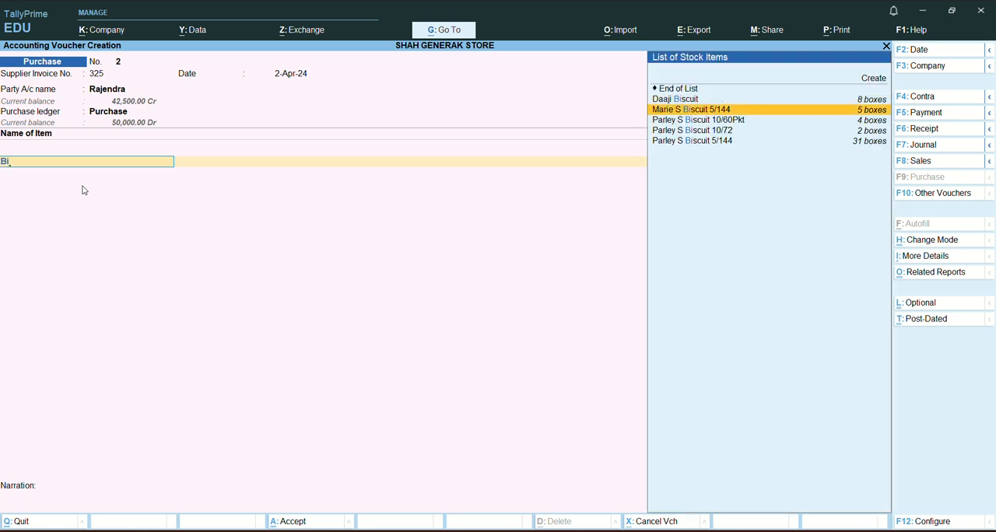
pyautogui.press('Up')
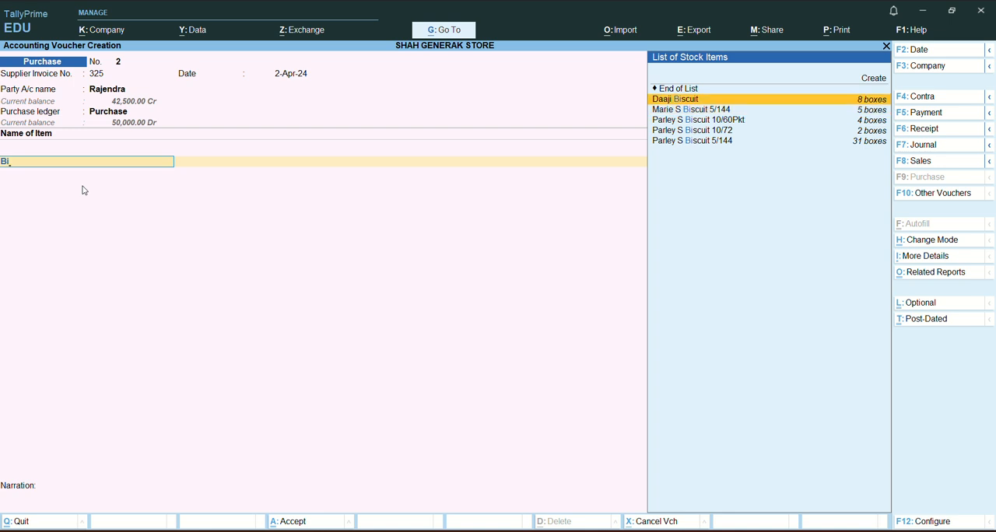
pyautogui.press('Return')
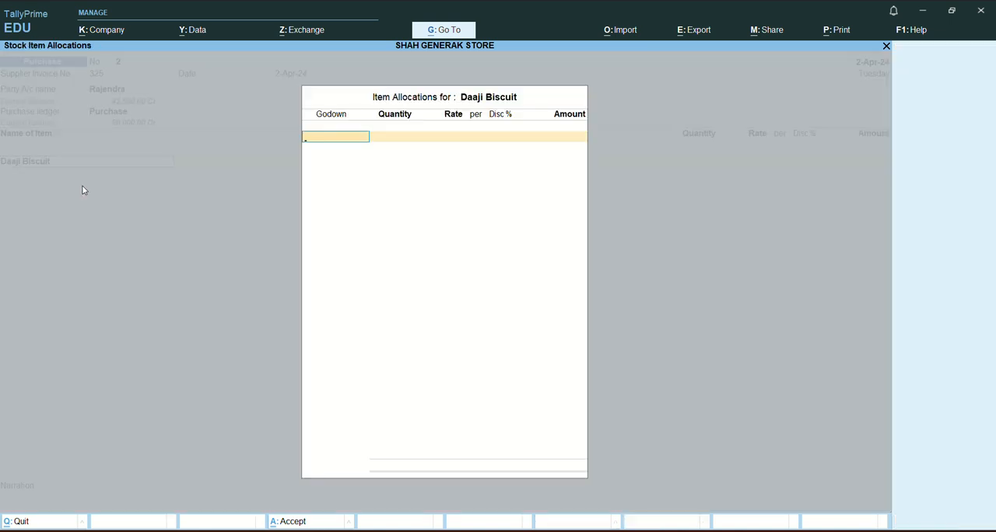
pyautogui.write('Wa')
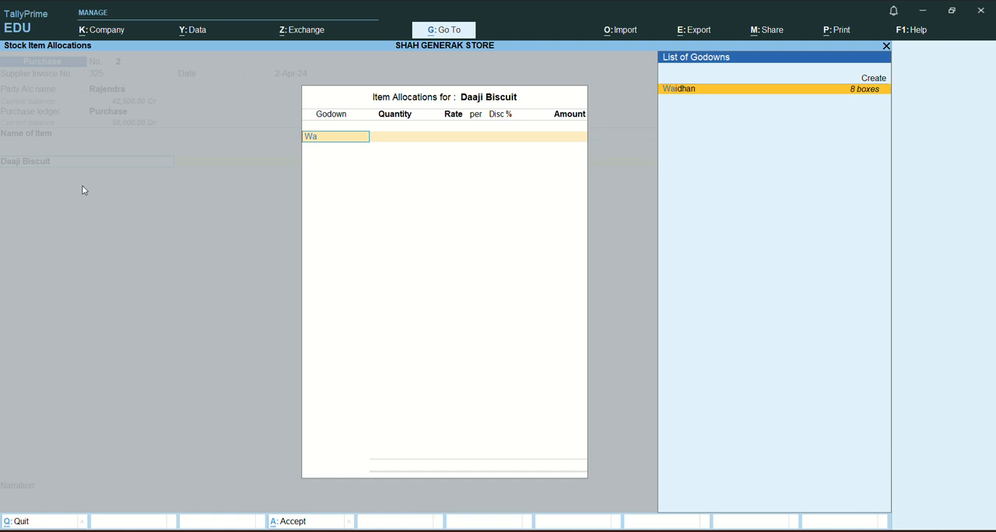
pyautogui.press('Return')
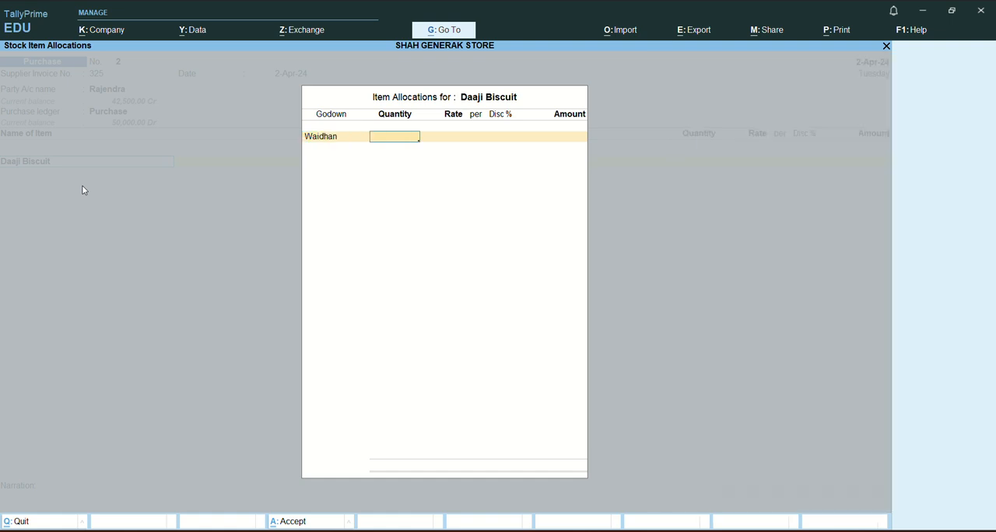
pyautogui.write('200')
pyautogui.press('Return')
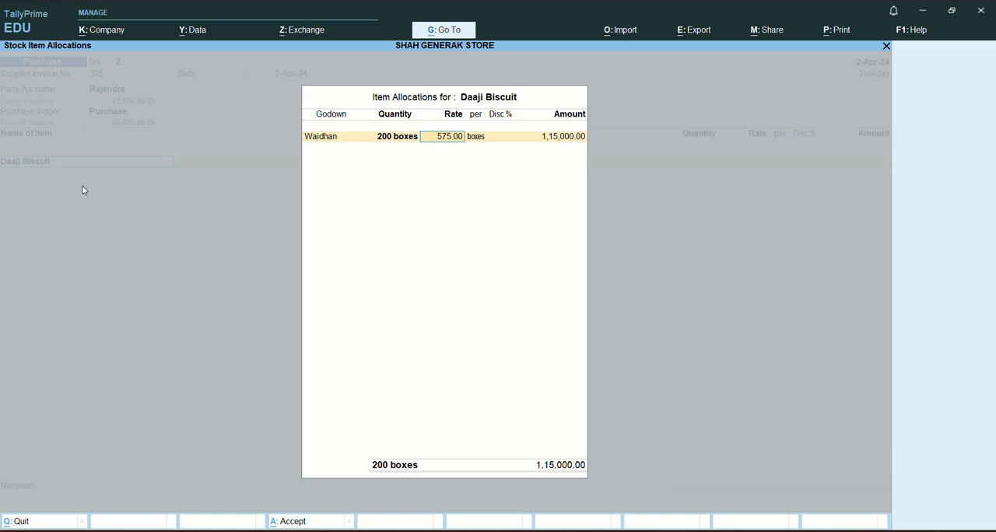
# Keep the Daaji Biscuit rate at 575.00 per box, apply a 25% discount and accept the item line.
pyautogui.press('Return')
pyautogui.press('Return')
pyautogui.write('25')
pyautogui.press('Return')
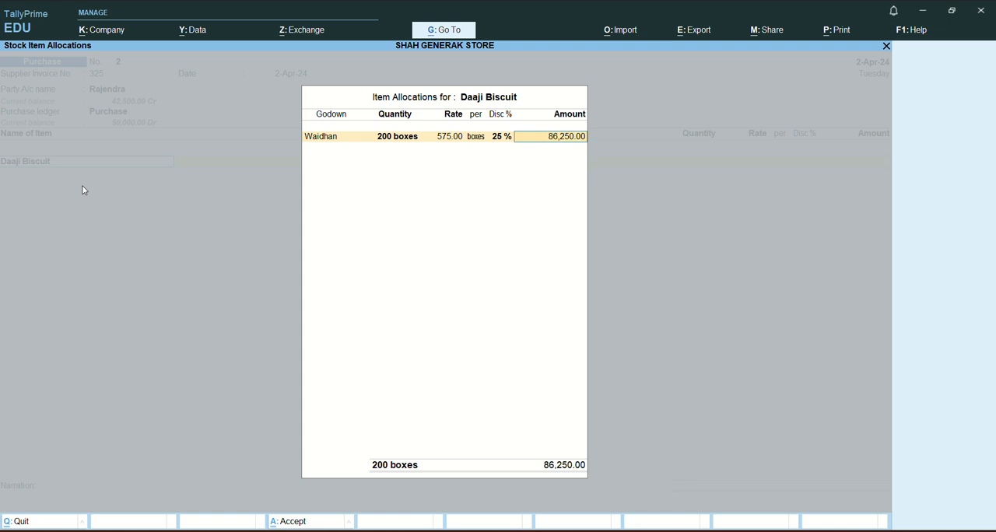
pyautogui.press('Return')
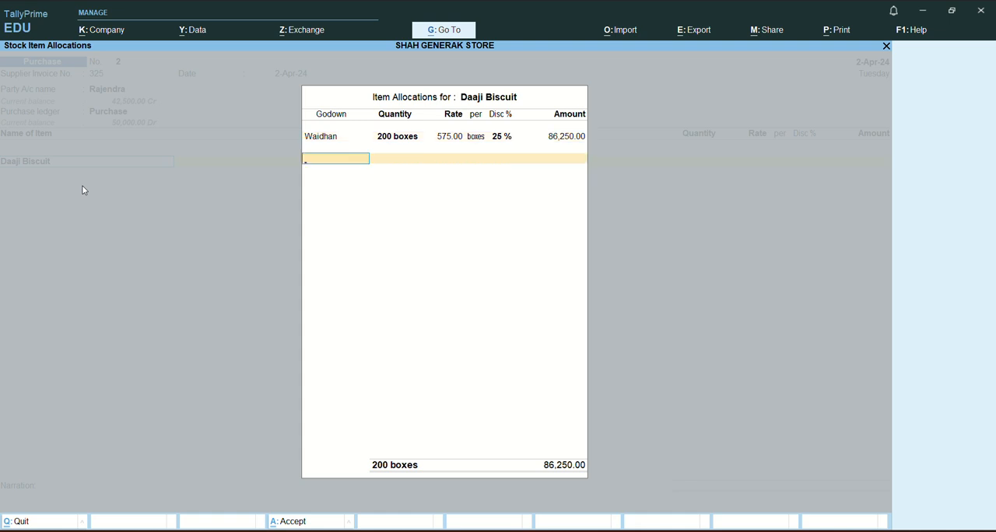
pyautogui.press('Return')
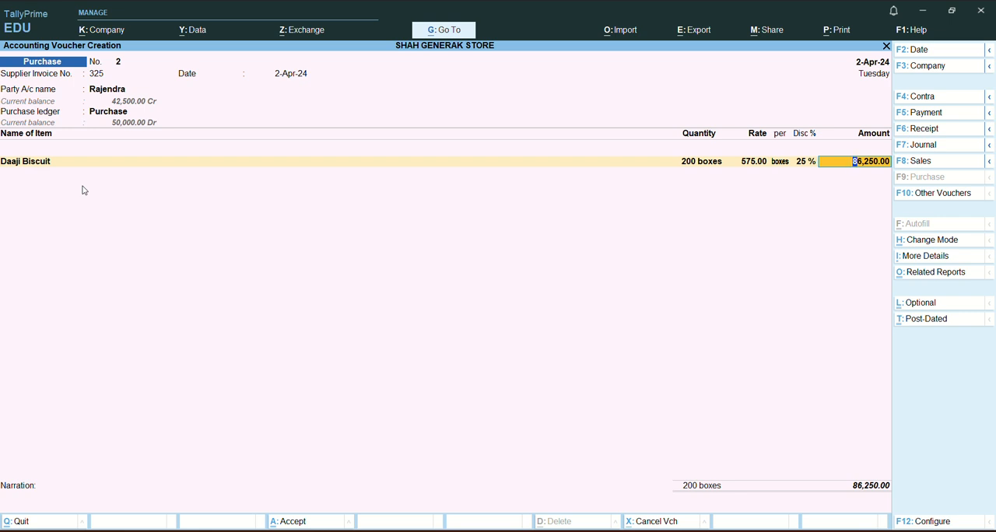
pyautogui.press('Return')
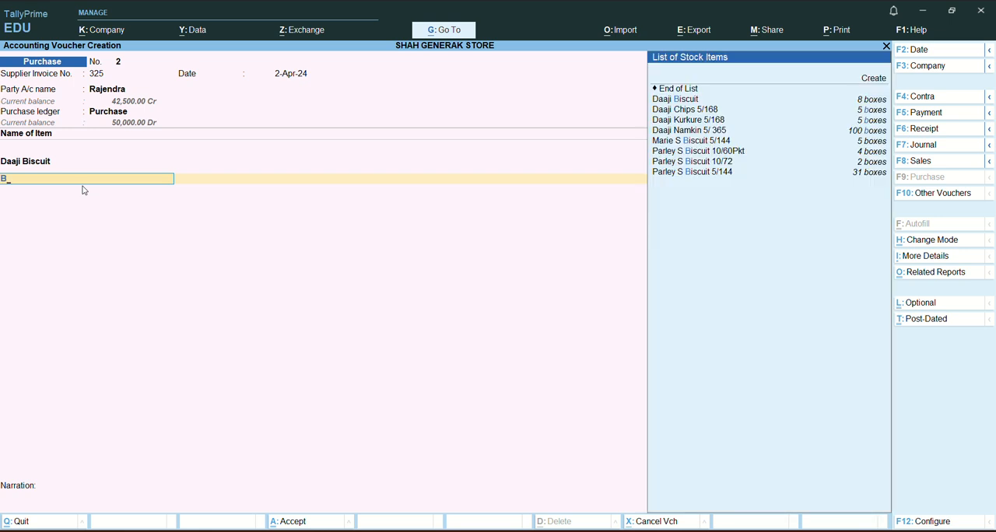
# Add Marie S Biscuit 5/144 as the second stock item and allocate 150 boxes to the Waidhan godown.
pyautogui.write('Bis')
pyautogui.press('Down')
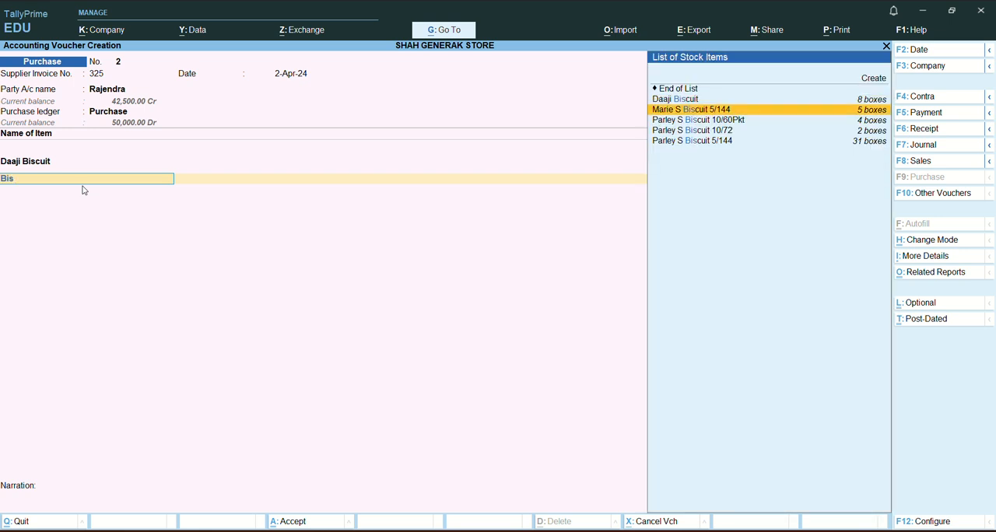
pyautogui.press('Return')
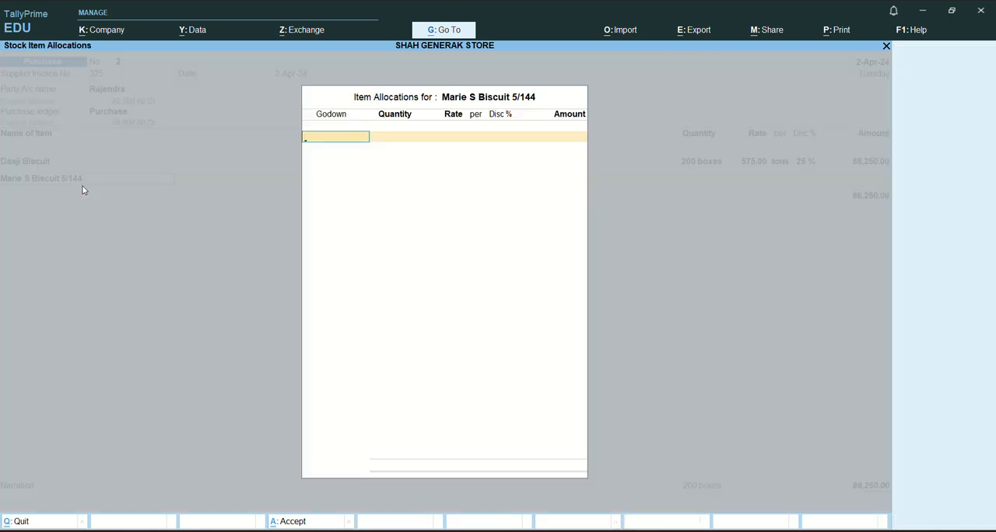
pyautogui.write('Wa')
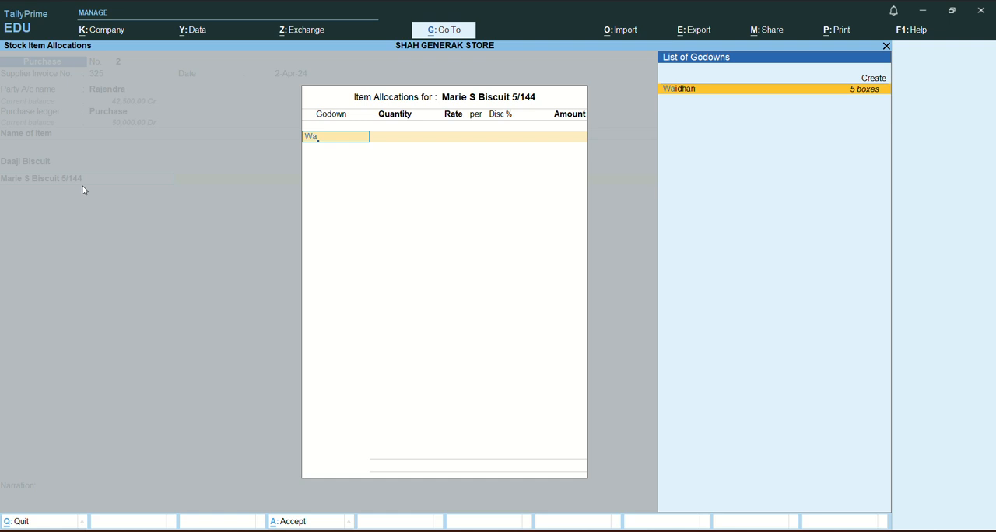
pyautogui.press('Return')
pyautogui.write('150')
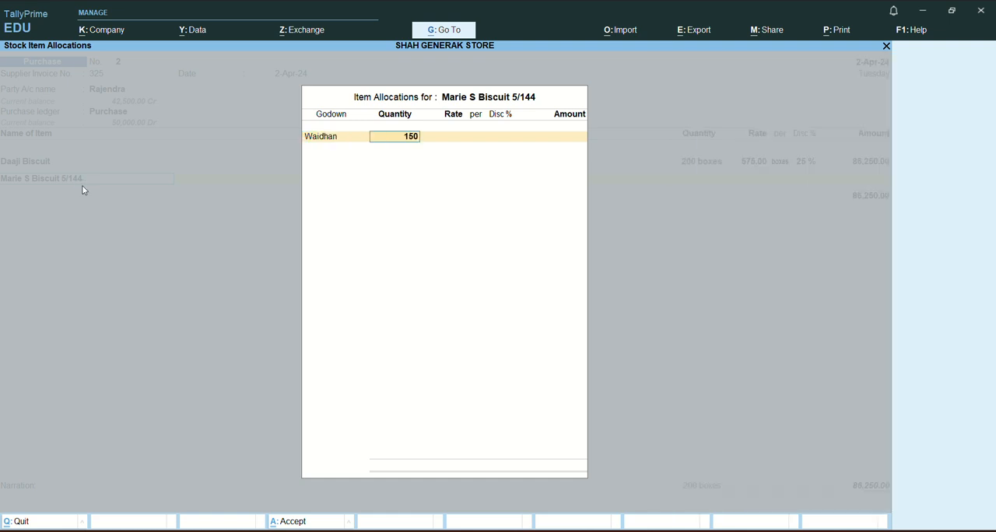
pyautogui.press('Return')
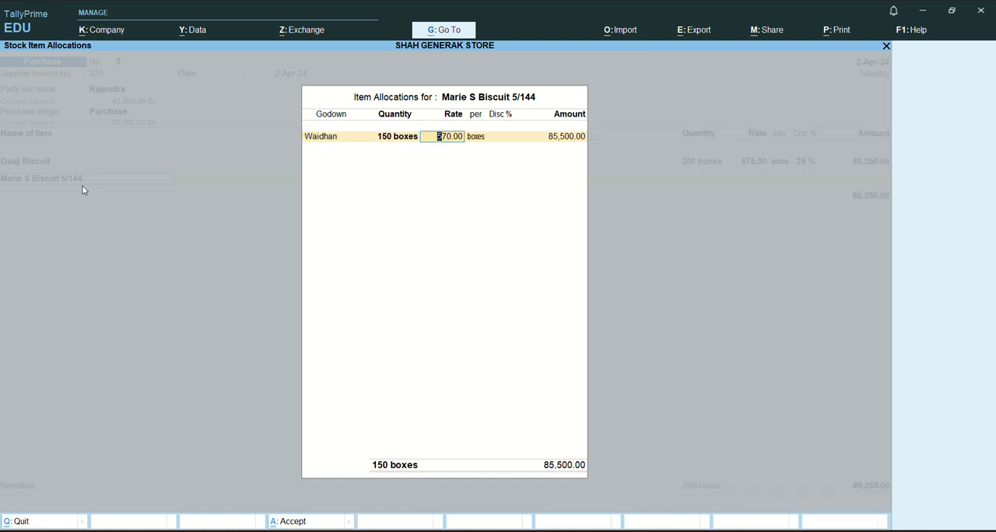
# Keep the Marie S Biscuit 5/144 rate at 570.00 per box, apply a 25% discount and accept the item line.
pyautogui.press('Return')
pyautogui.press('Return')
pyautogui.write('25')
pyautogui.press('Return')
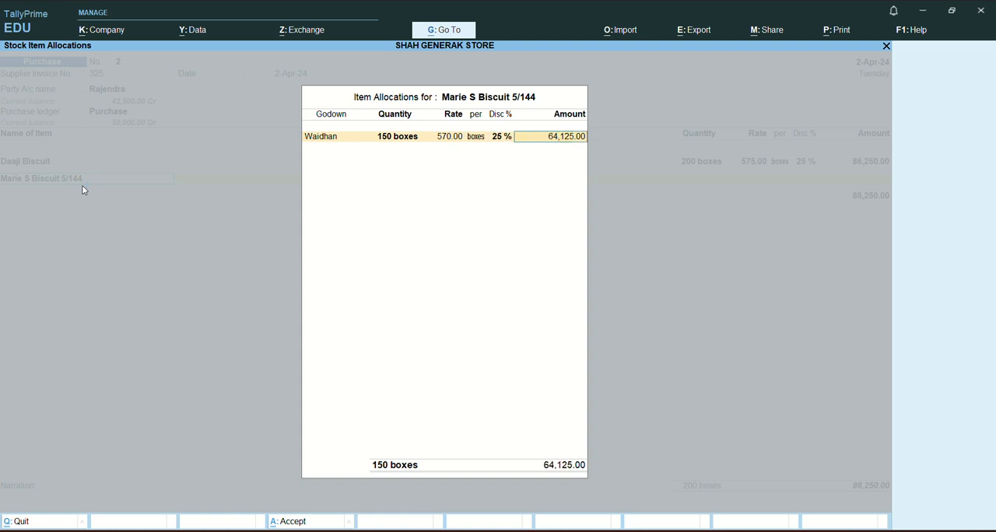
pyautogui.press('Return')
pyautogui.press('Return')
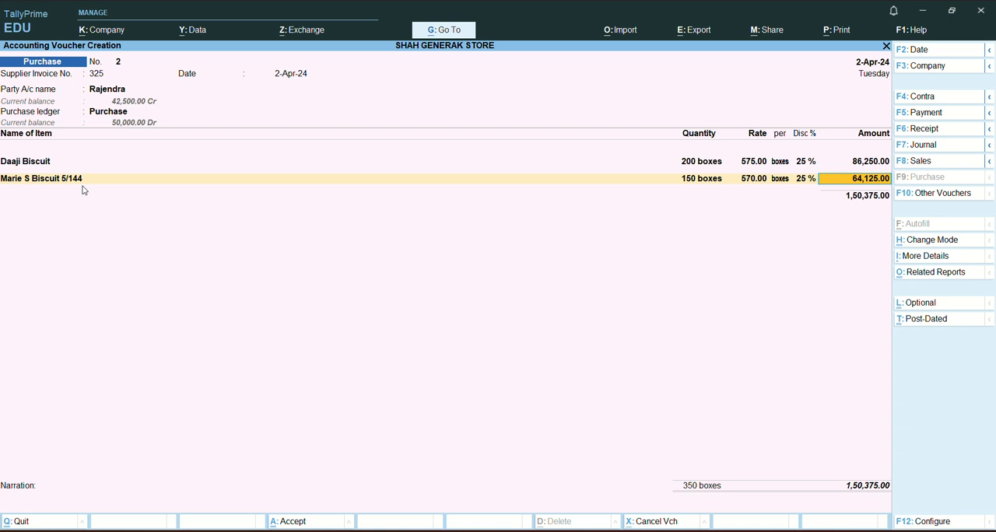
pyautogui.press('Return')
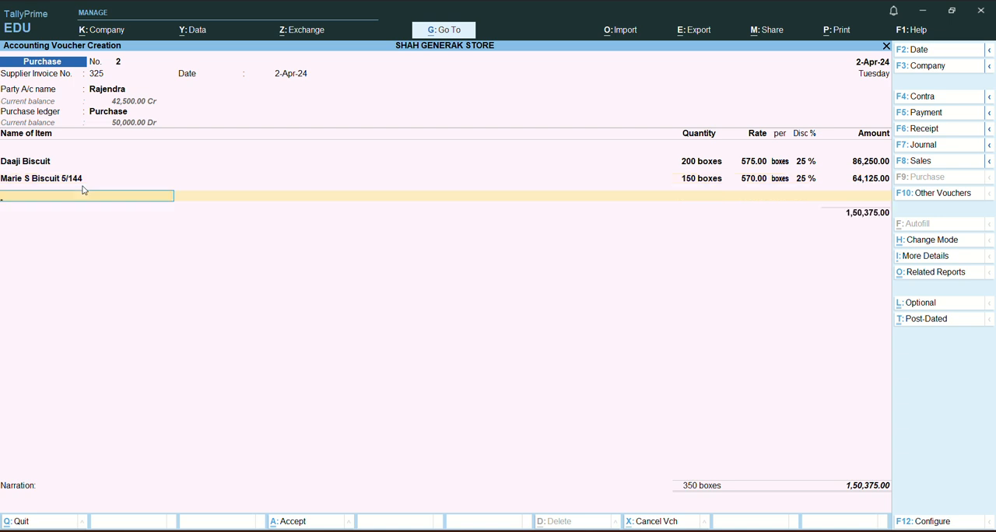
# Add Parley S Biscuit 10/60Pkt as the third stock item and allocate 100 boxes to the Waidhan godown.
pyautogui.write('Bis')
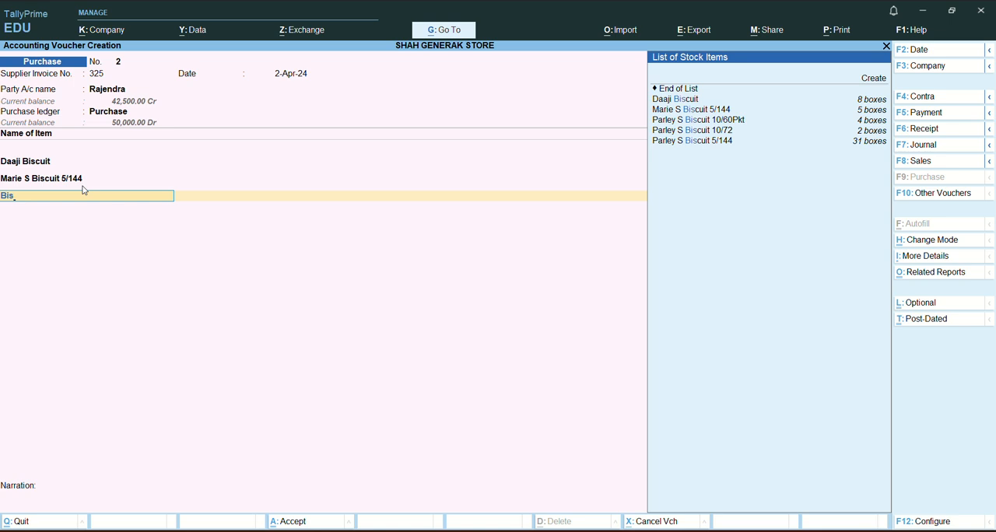
pyautogui.press('Down')
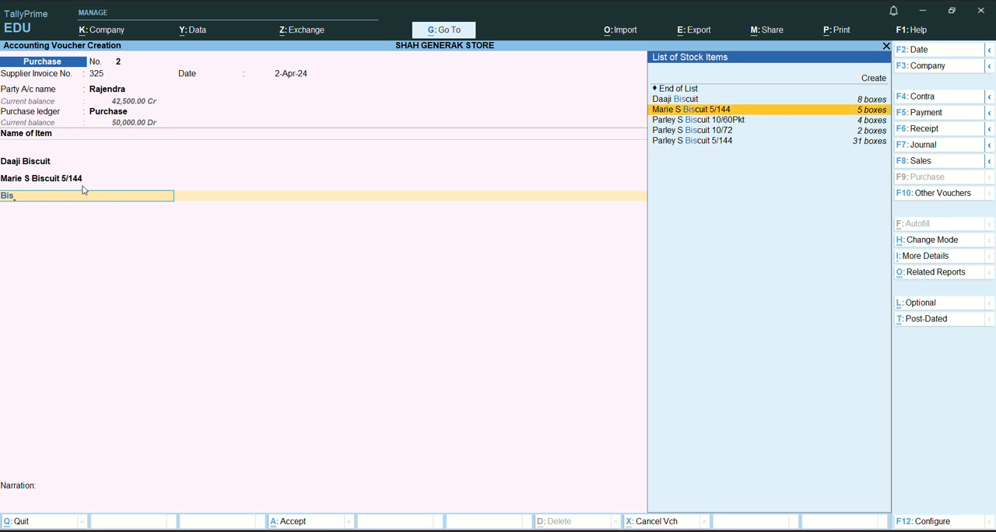
pyautogui.press('Down')
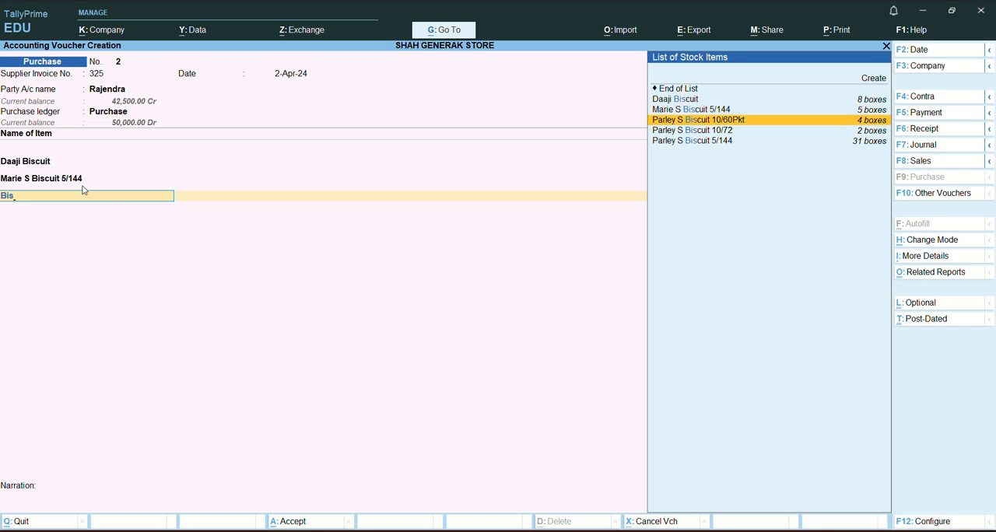
pyautogui.press('Return')
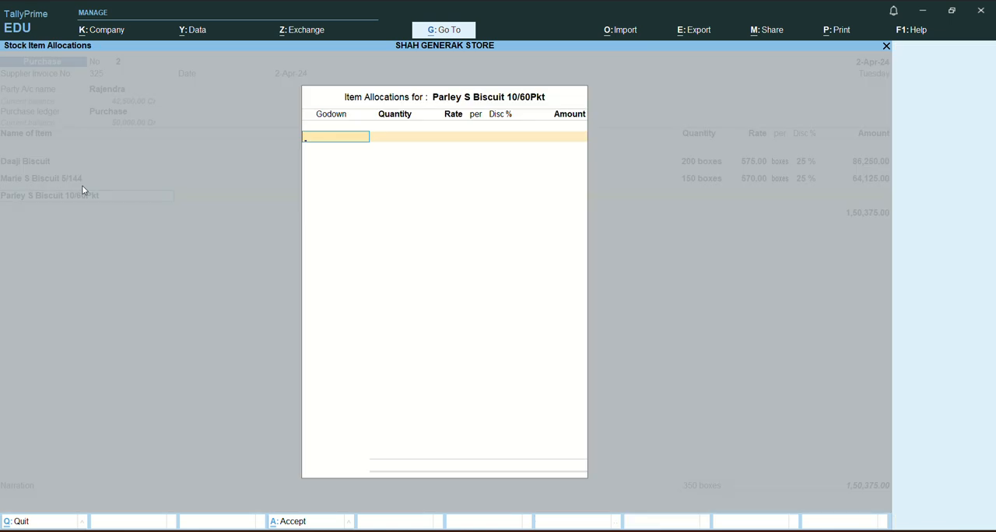
pyautogui.press('Return')
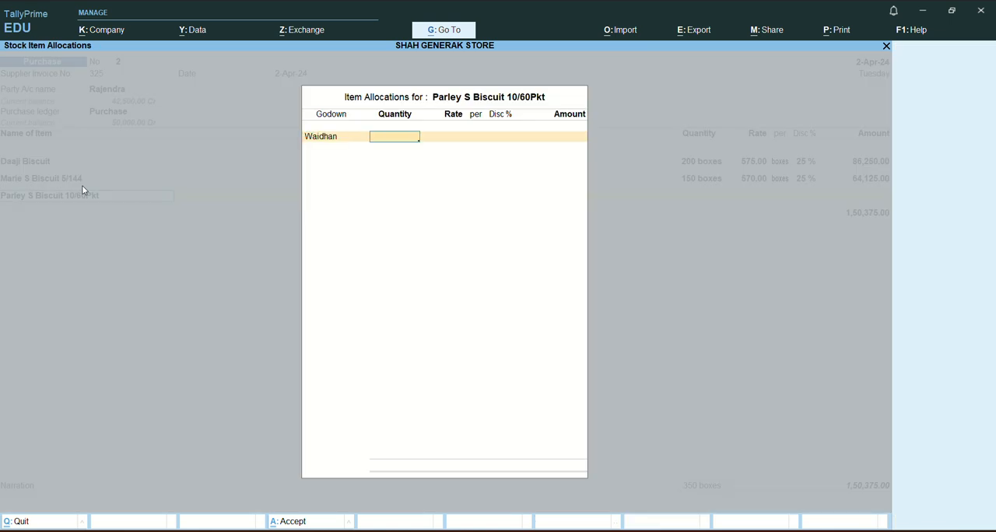
pyautogui.write('100')
pyautogui.press('Return')
# Keep the Parley S Biscuit 10/60Pkt rate at 480.00 per box, apply a 25% discount and accept the item line.
pyautogui.press('Return')
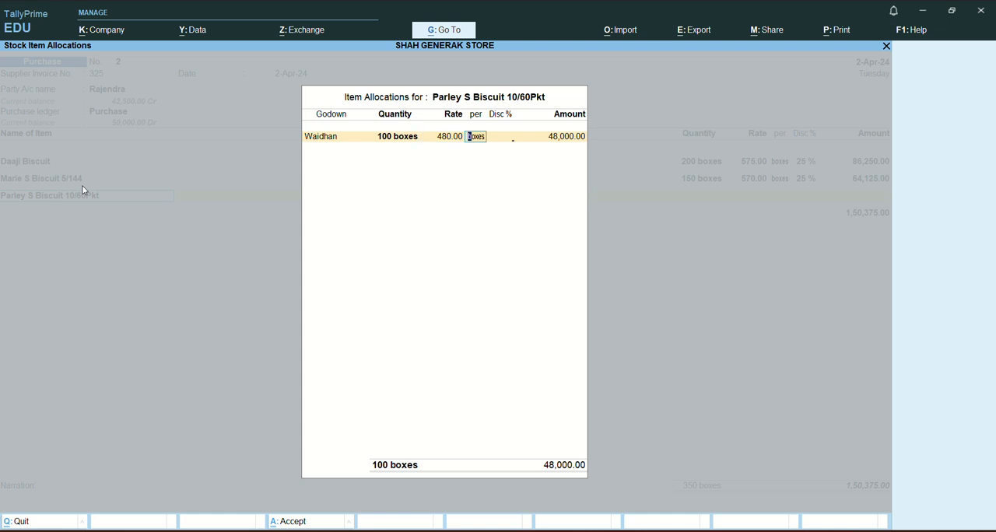
pyautogui.press('Return')
pyautogui.write('25')
pyautogui.press('Return')
pyautogui.press('Return')
pyautogui.press('Return')
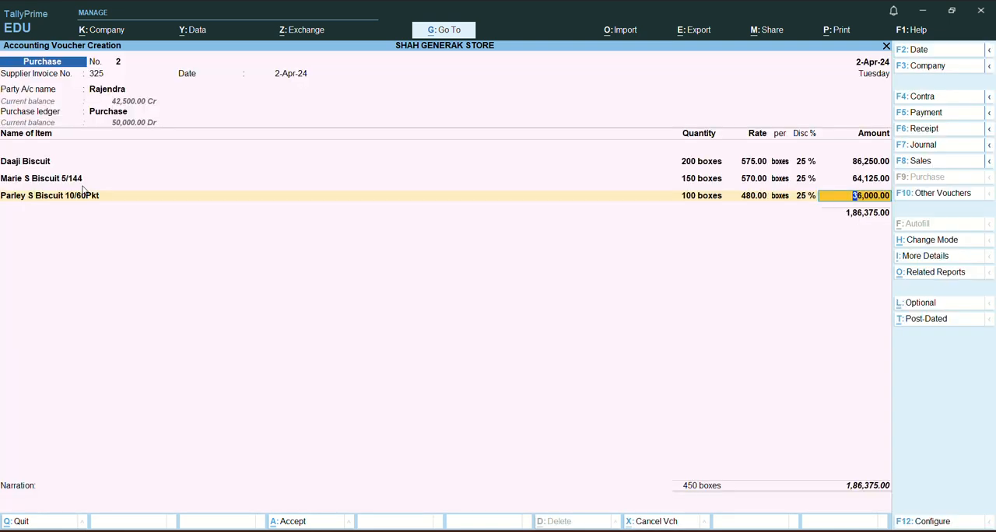
pyautogui.press('Return')
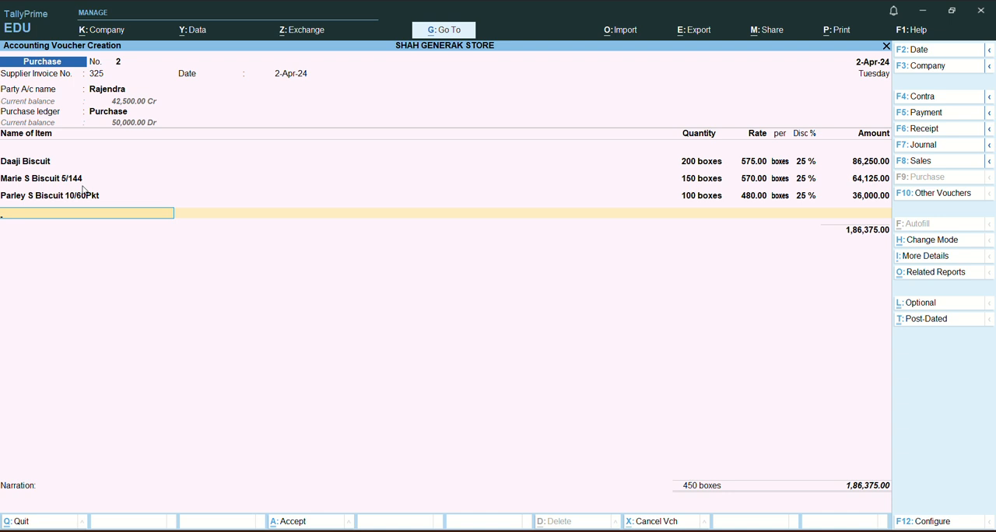
# Add Parley S Biscuit 10/72 as the fourth stock item and allocate 150 boxes to the Waidhan godown.
pyautogui.write('Bis')
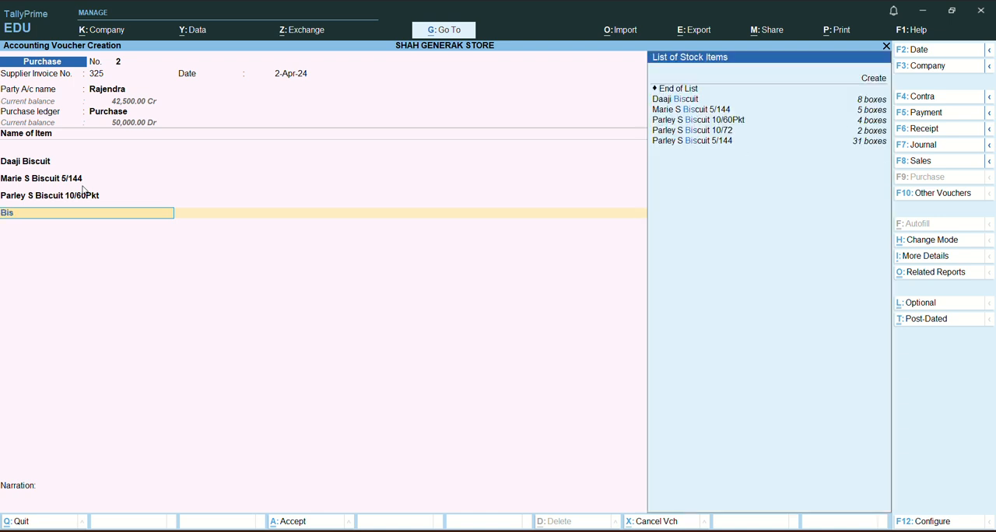
pyautogui.press('Down')
pyautogui.press('Down')
pyautogui.press('Down')
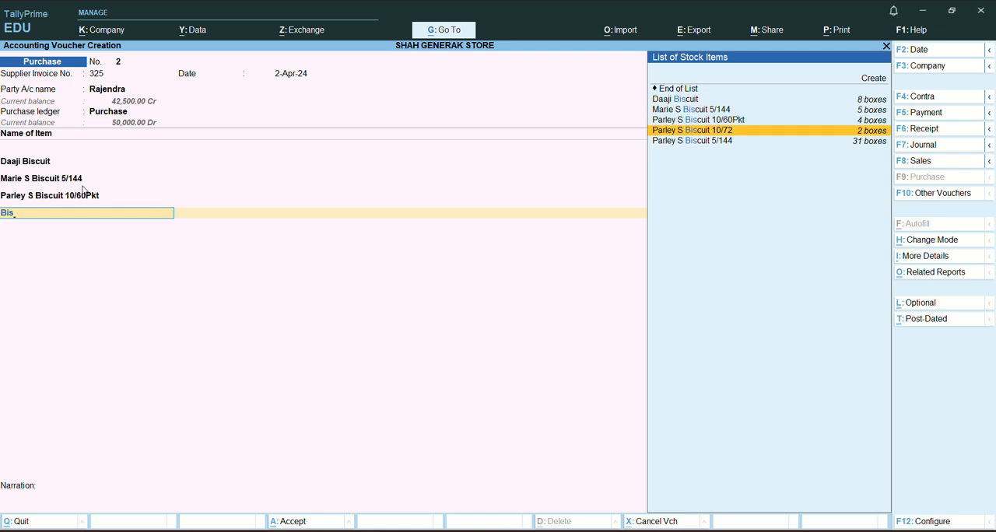
pyautogui.press('Return')
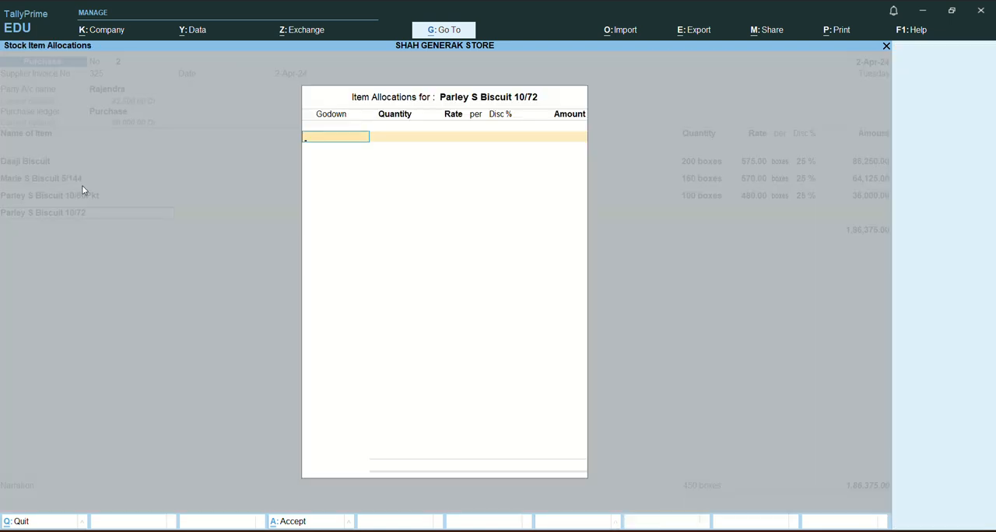
pyautogui.write('W')
pyautogui.press('Return')
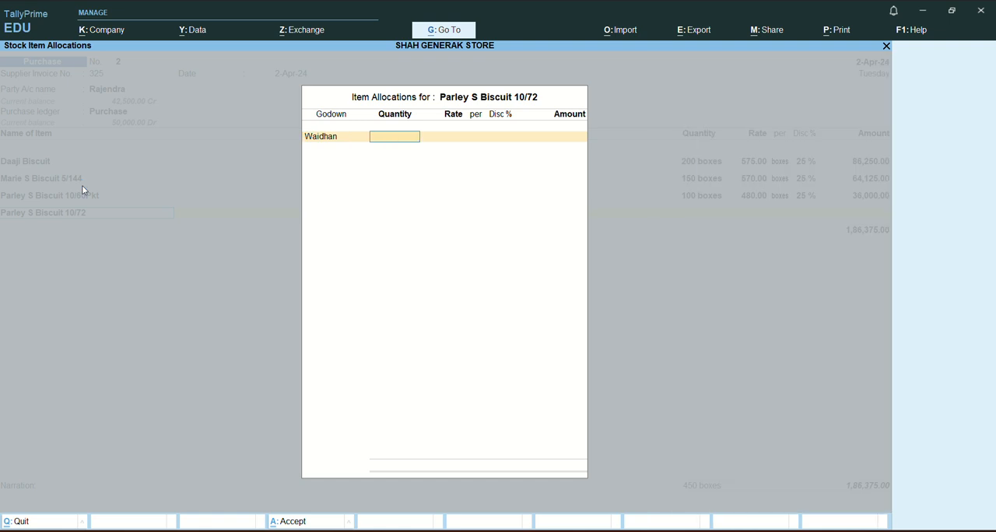
pyautogui.write('150')
pyautogui.press('Return')
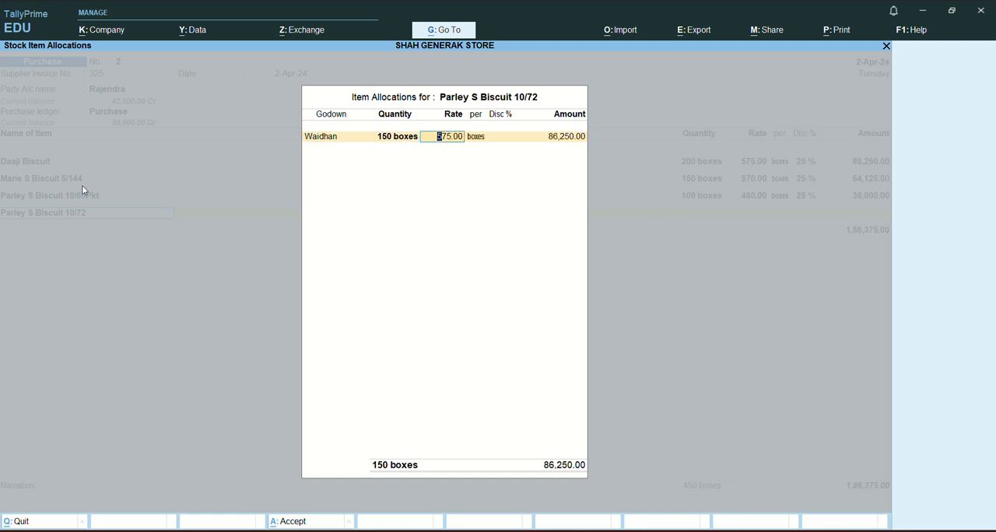
# Keep the Parley S Biscuit 10/72 rate at 575.00 per box, apply a 25% discount and accept the item line.
pyautogui.press('Return')
pyautogui.press('Return')
pyautogui.write('25')
pyautogui.press('Return')
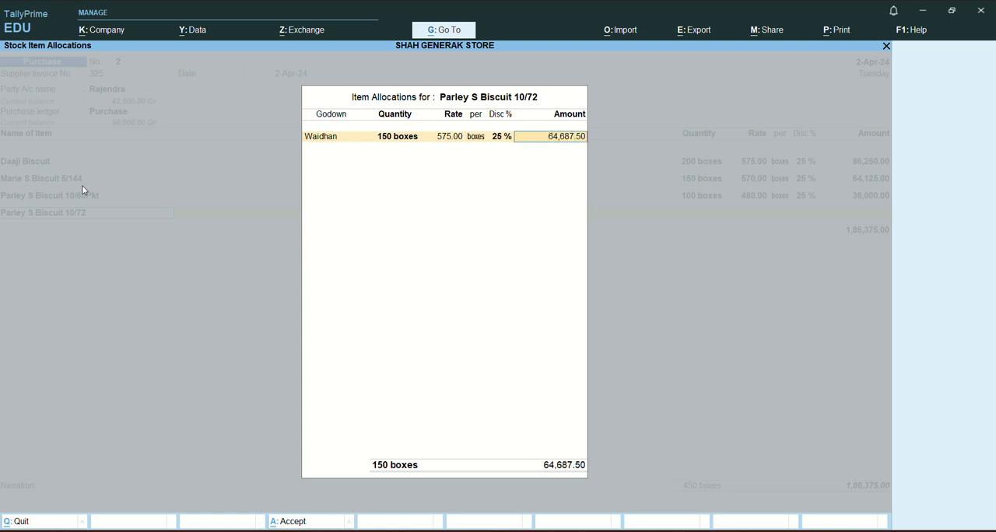
pyautogui.press('Return')
pyautogui.press('Return')
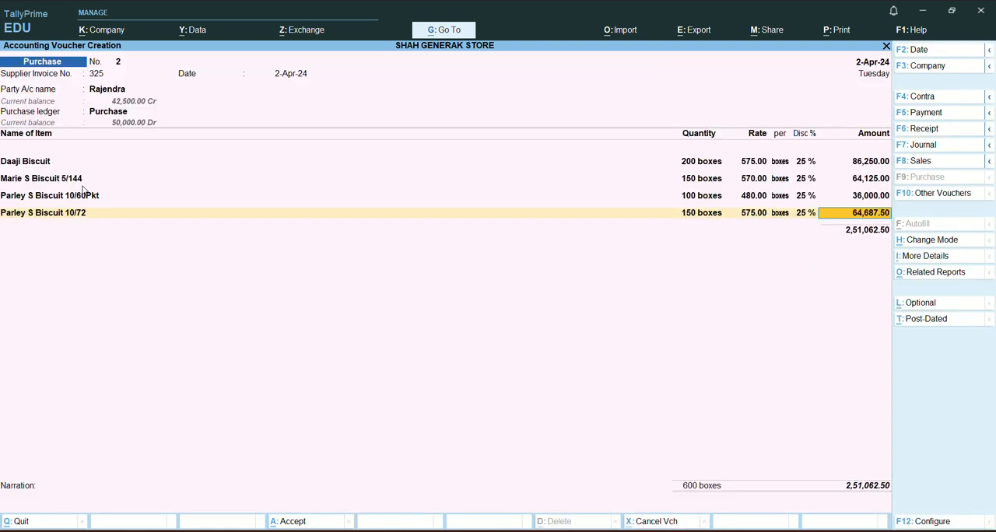
pyautogui.press('Return')
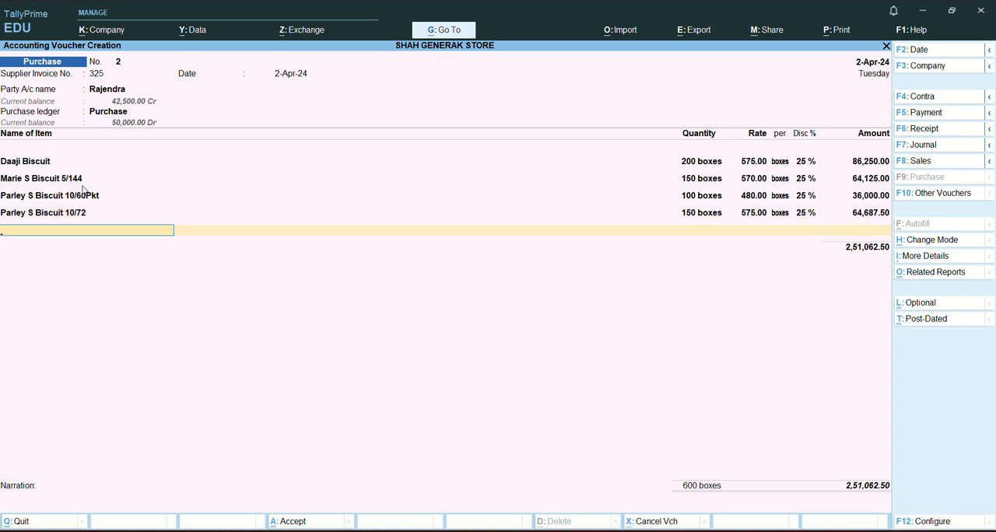
# Add Parley S Biscuit 5/144 as the fifth stock item and allocate 200 boxes to the Waidhan godown.
pyautogui.write('Bi')
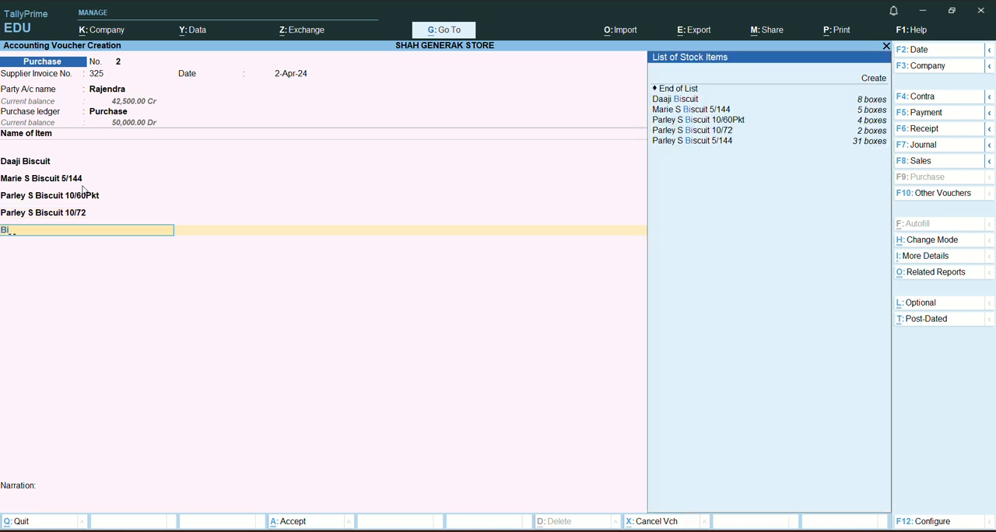
pyautogui.write('s')
pyautogui.press('Down')
pyautogui.press('Down')
pyautogui.press('Down')
pyautogui.press('Down')
pyautogui.press('Down')
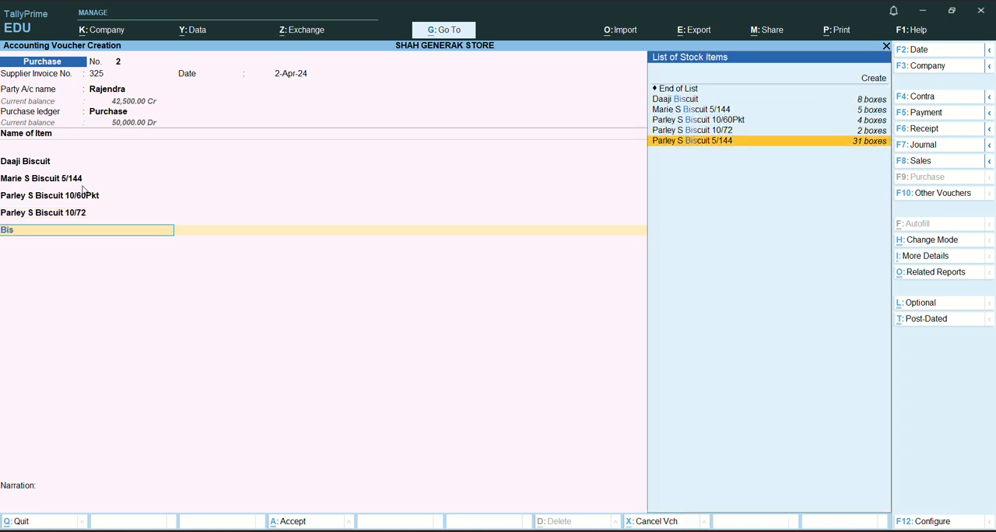
pyautogui.press('Return')
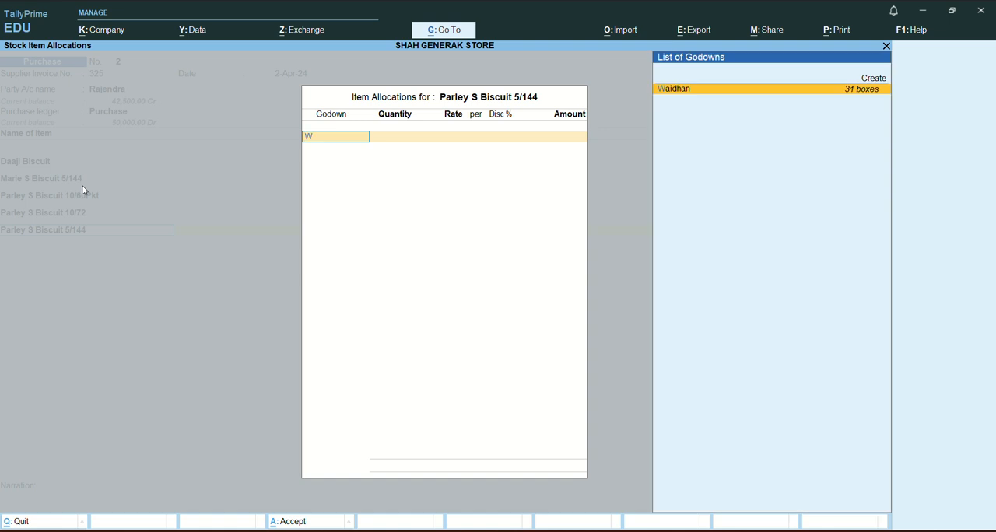
pyautogui.press('Return')
pyautogui.write('200')
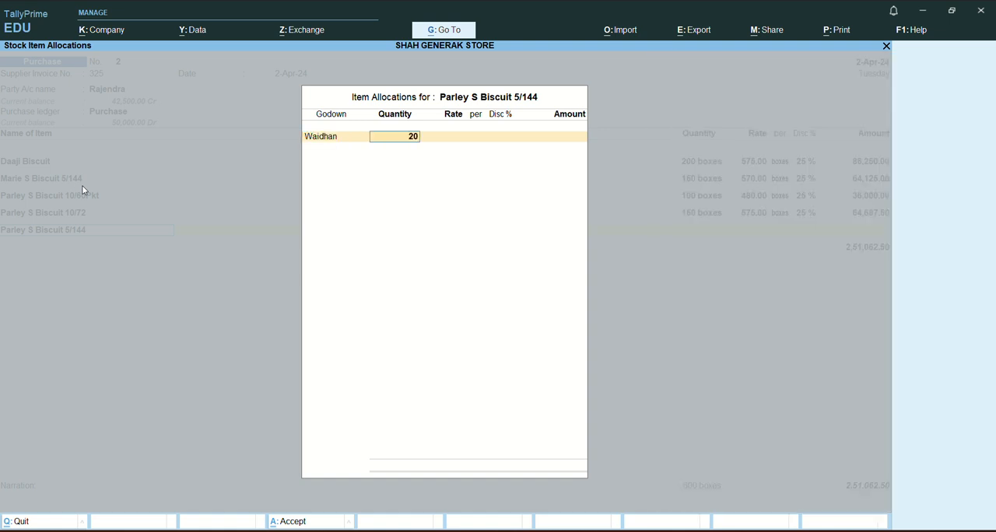
pyautogui.press('Return')
pyautogui.press('Return')
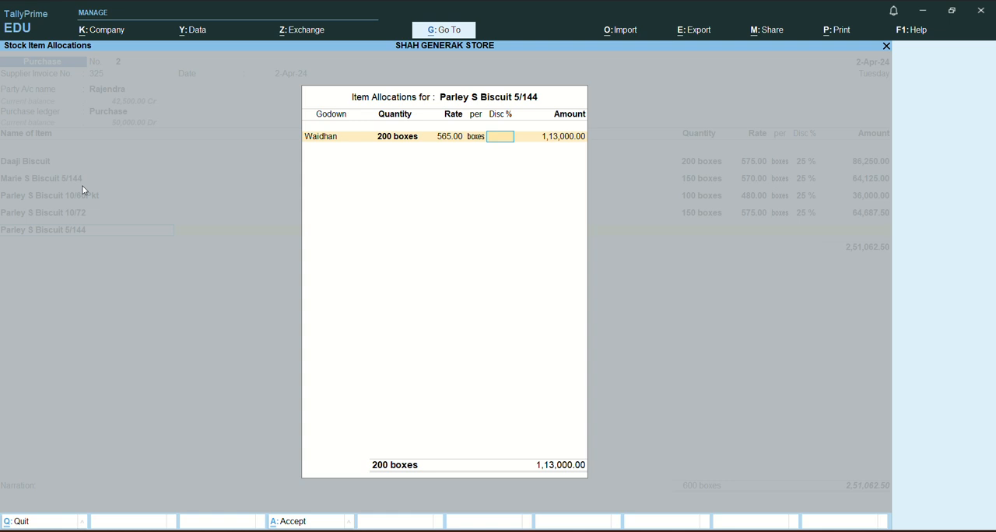
# Keep the Parley S Biscuit 5/144 rate at 565.00 per box, apply a 25% discount and accept the item line.
pyautogui.write('25')
pyautogui.press('Return')
pyautogui.press('Return')
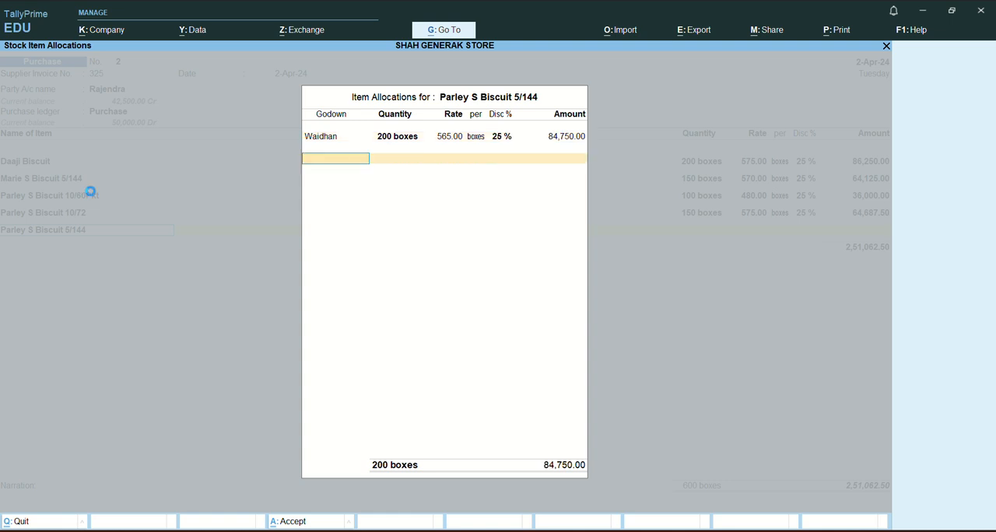
pyautogui.press('Return')
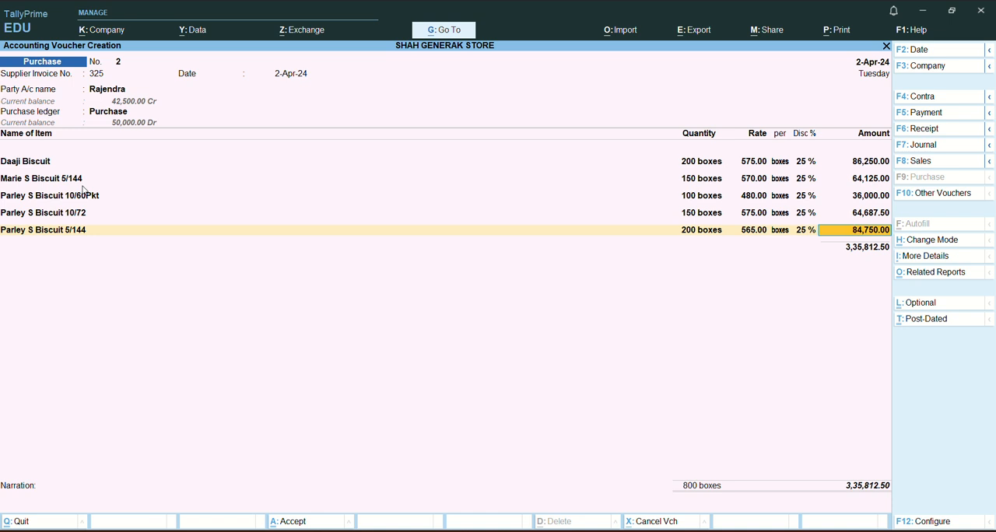
pyautogui.press('Return')
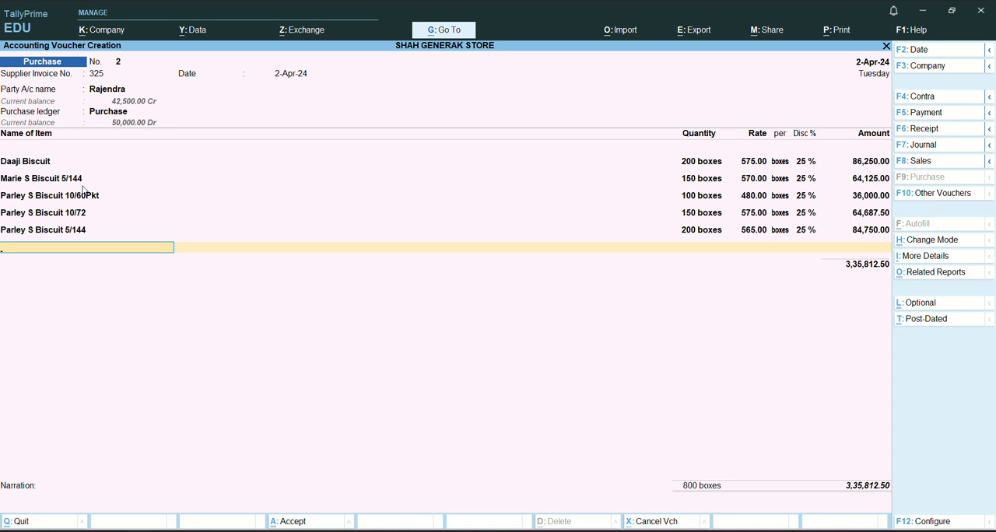
# End the stock item list and add the CGST @ 2.5% ledger below the item subtotal.
pyautogui.press('Return')
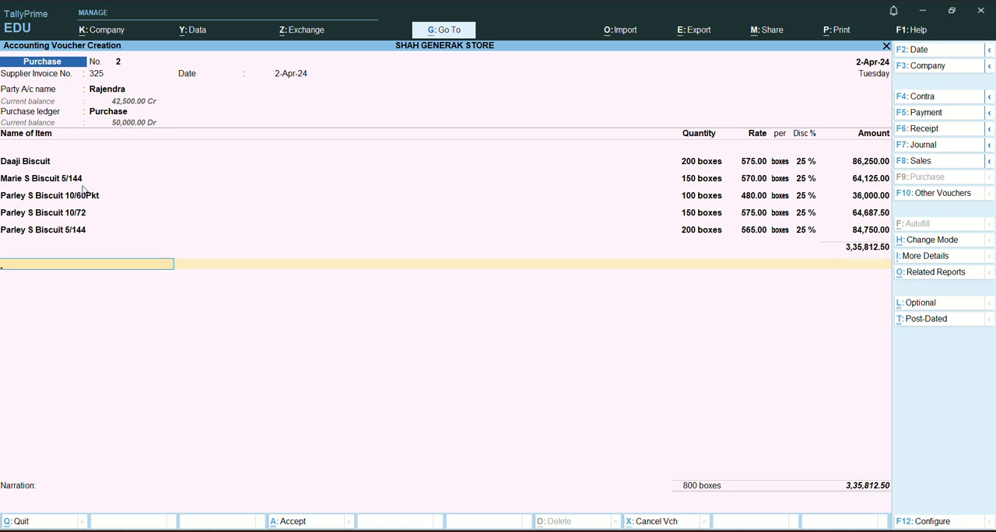
pyautogui.write('cg')
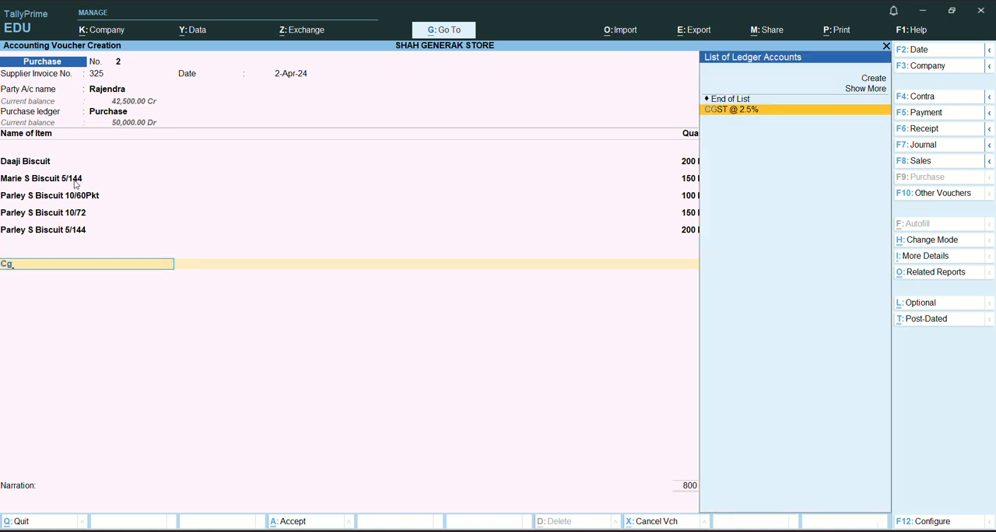
pyautogui.press('Return')
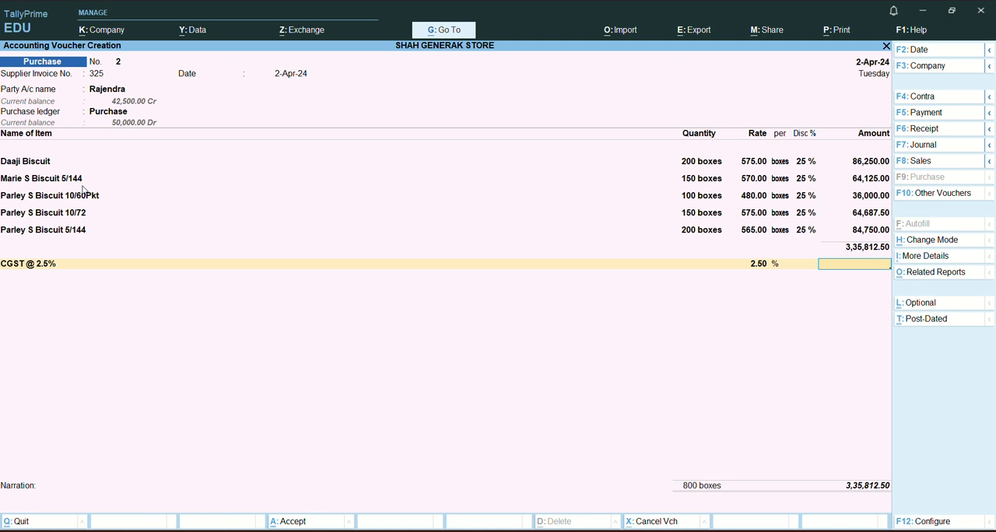
# Open the Windows Calculator over the purchase voucher to work out the GST amount.
pyautogui.press('super')
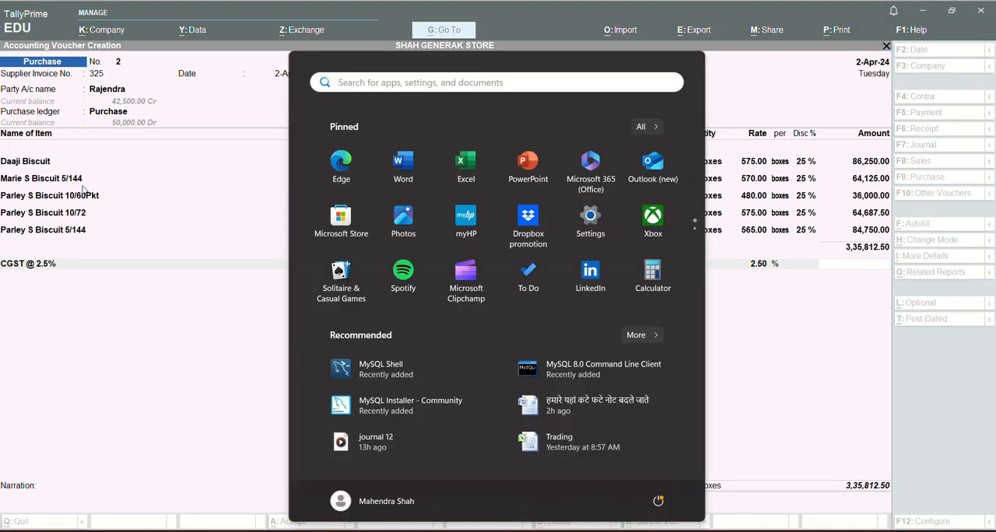
pyautogui.write('cal')
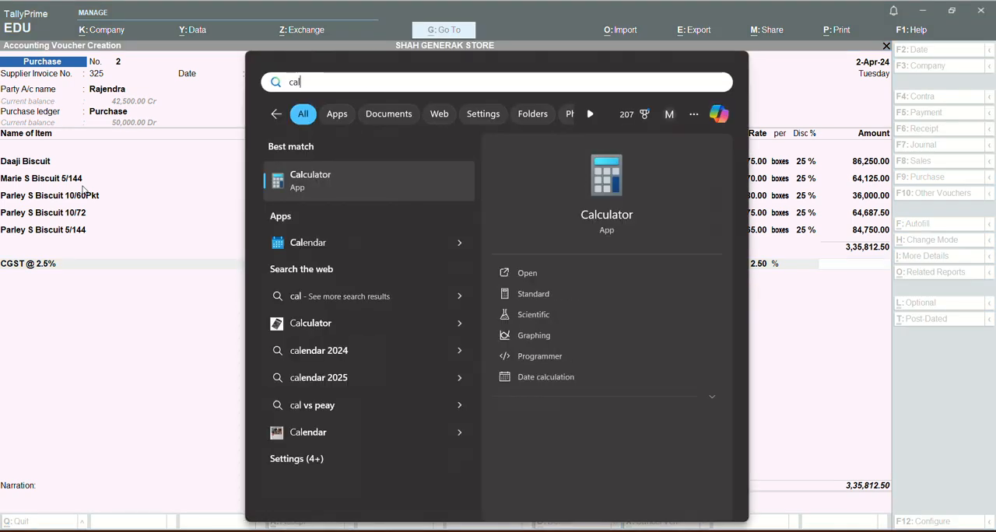
pyautogui.press('Return')
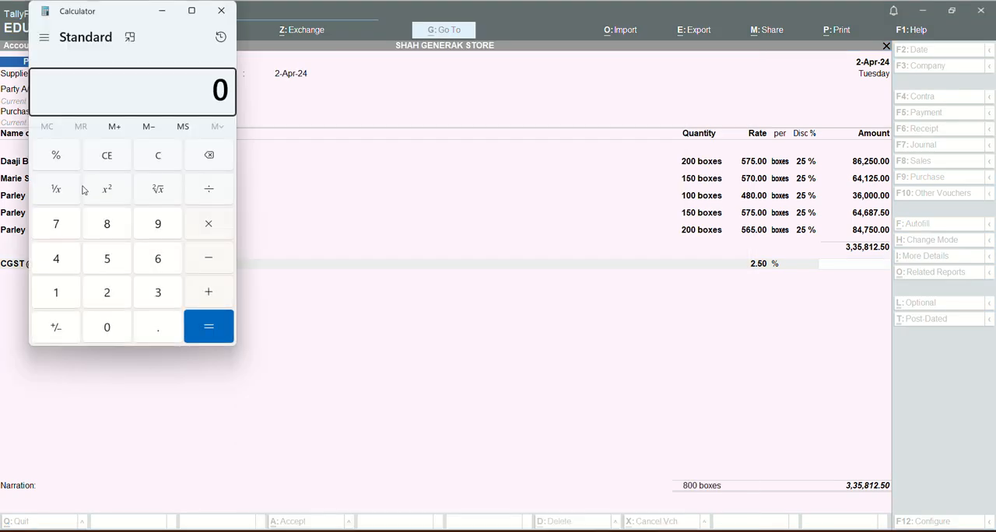
pyautogui.write('3,35,')
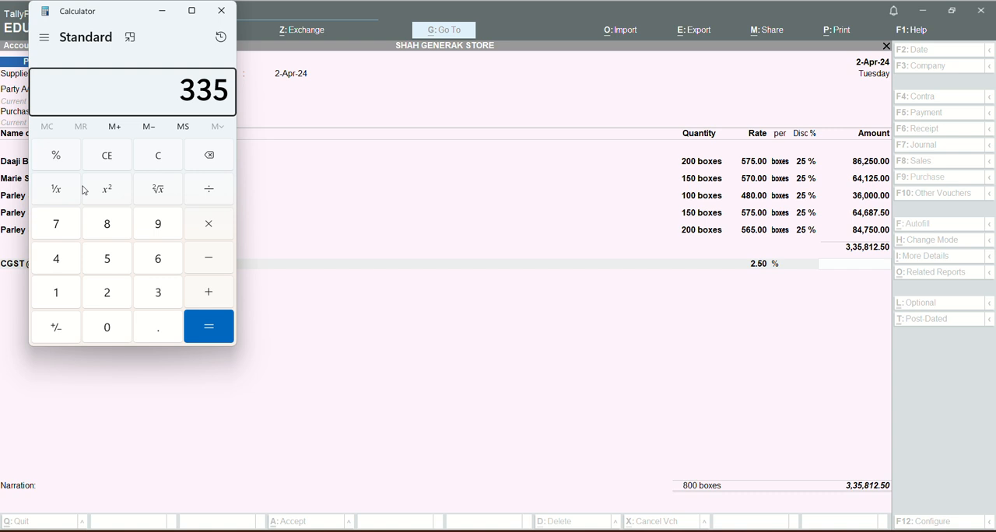
pyautogui.write('812')
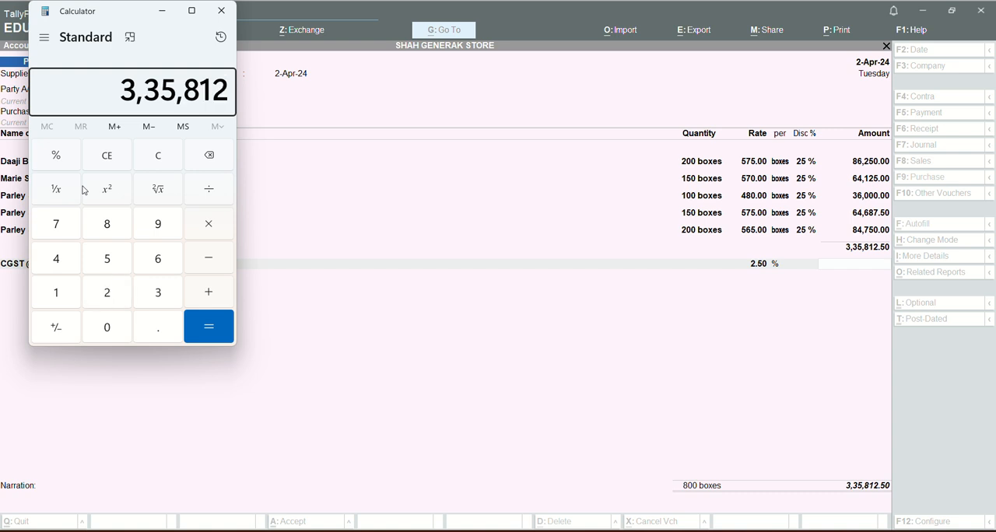
pyautogui.write('.50')
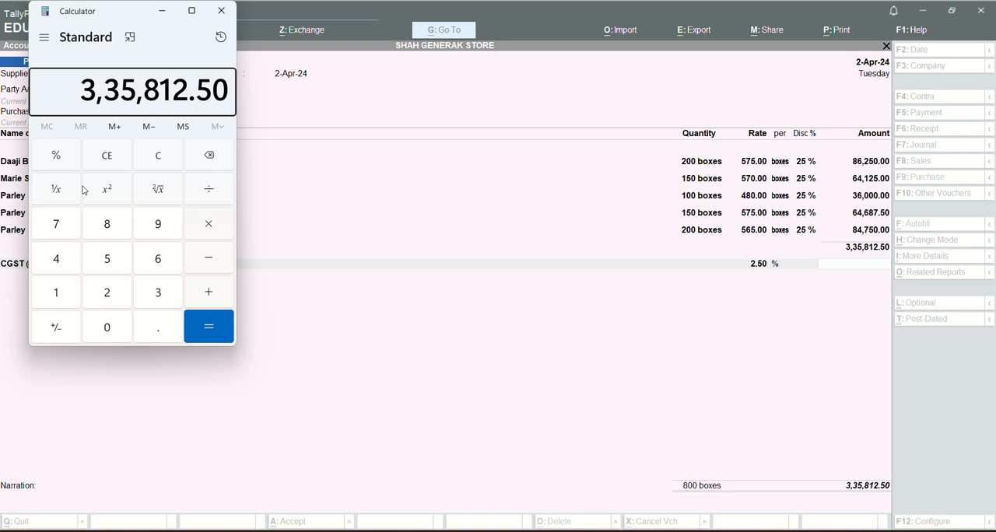
pyautogui.write('*')
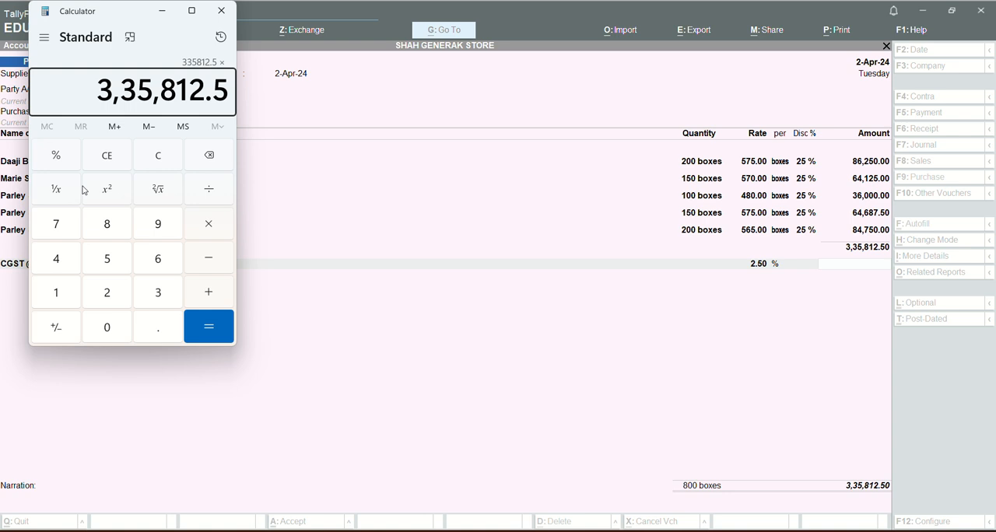
pyautogui.write('2.5')
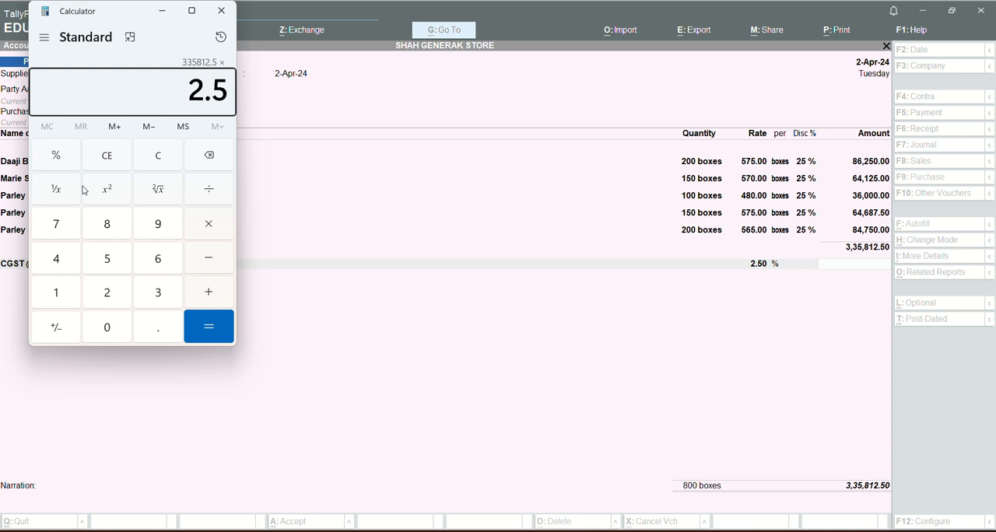
pyautogui.press('%')
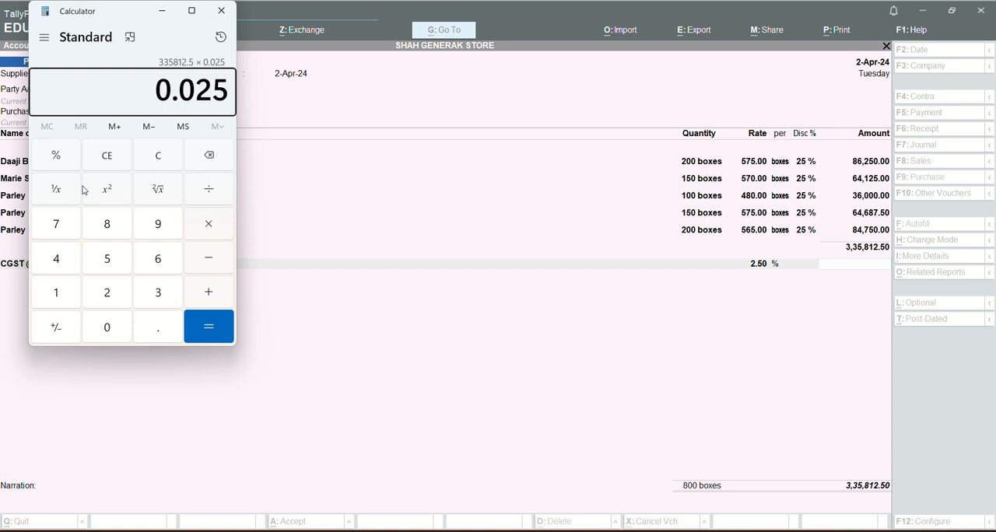
pyautogui.press('Escape')
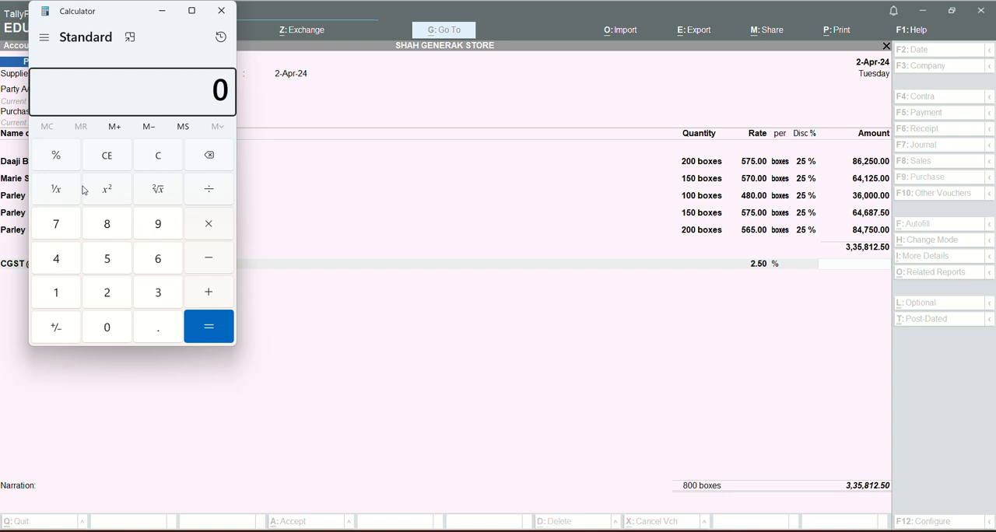
# Calculate 2.5% of the item subtotal 335812.50 in Calculator.
pyautogui.write('3,35')
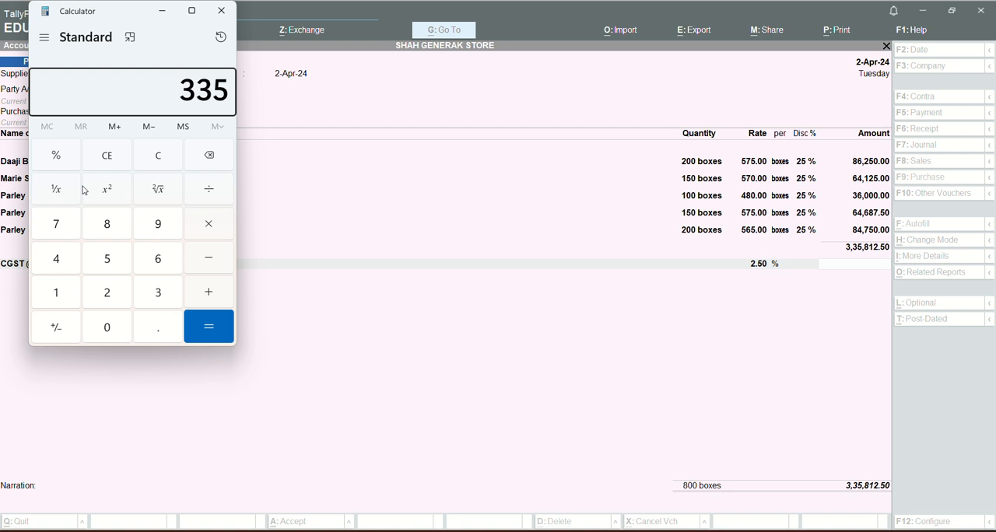
pyautogui.write(',812.')
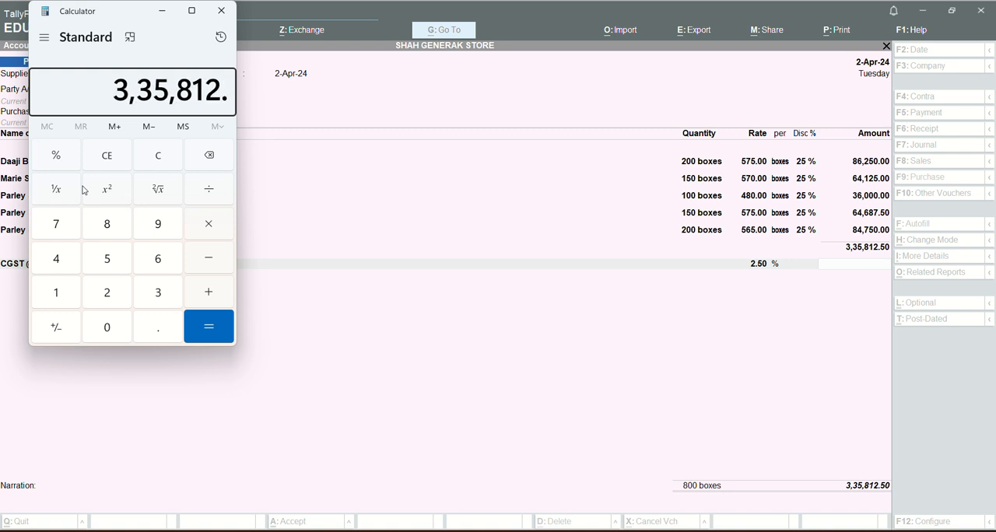
pyautogui.write('50')
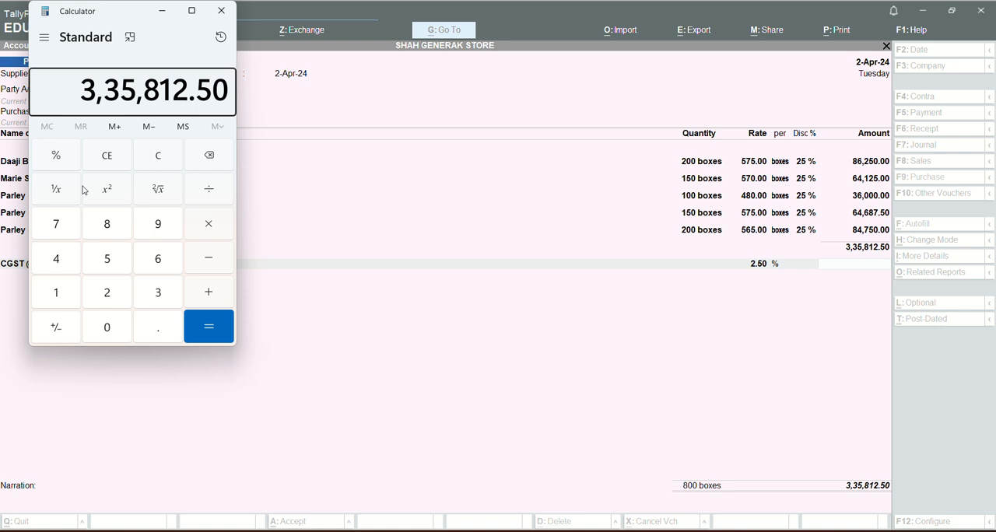
pyautogui.press('*')
pyautogui.write('2.5')
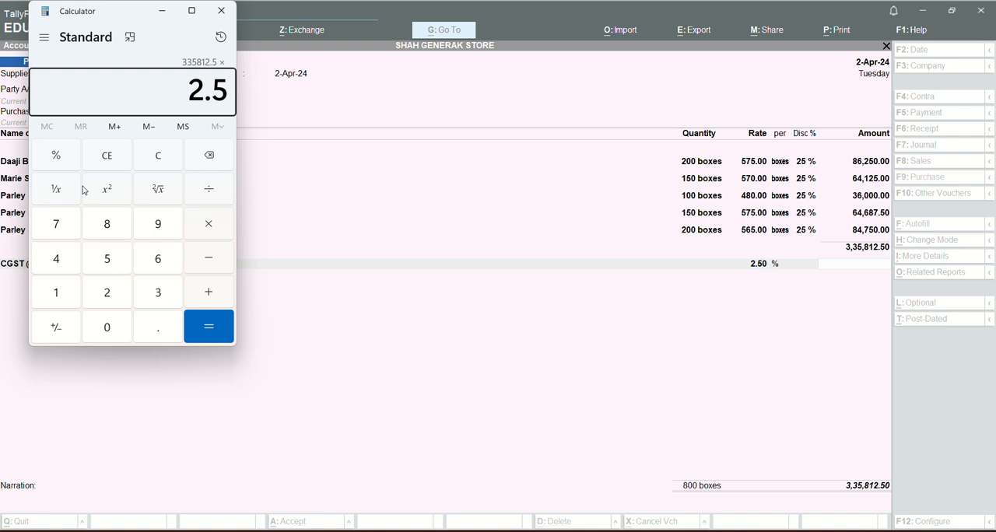
pyautogui.click(60, 160)
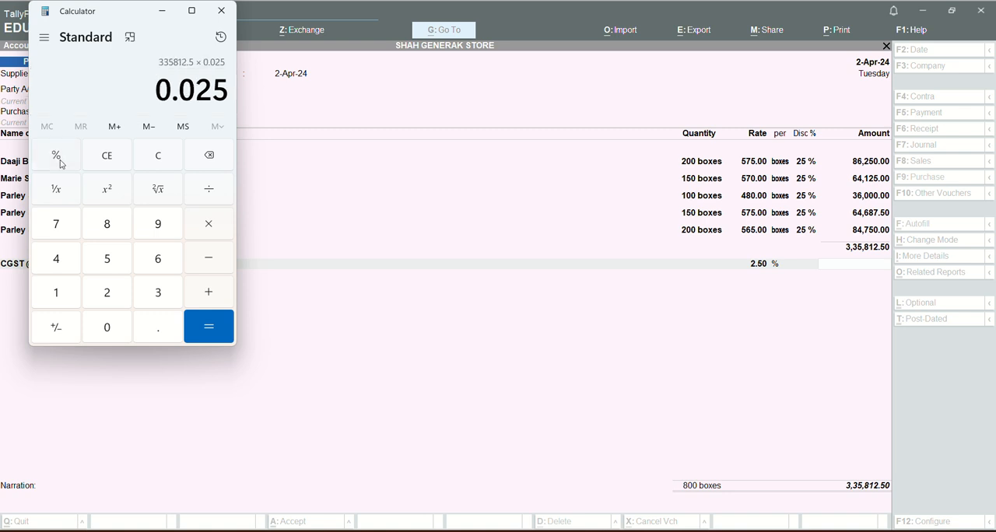
pyautogui.press('Return')
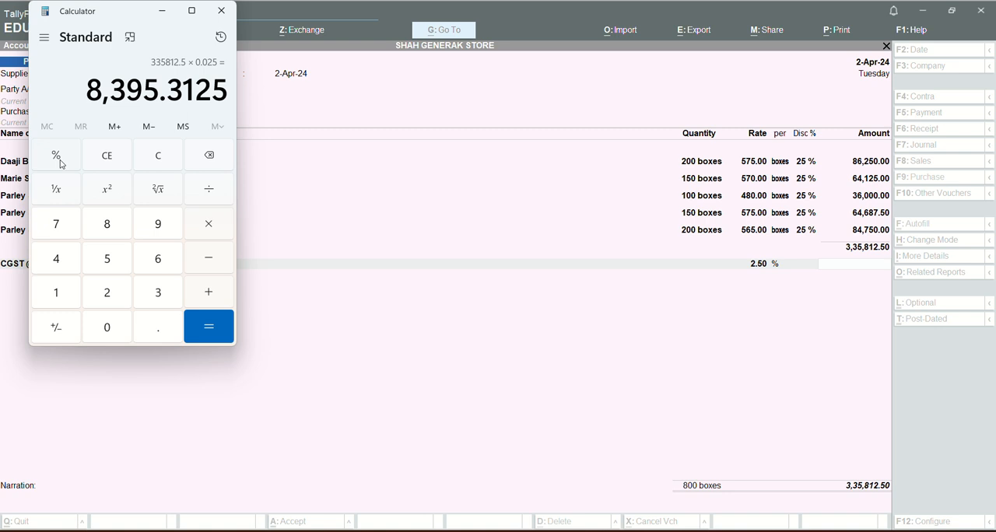
# Switch back to TallyPrime and enter 8395.31 as the amount of the CGST @ 2.5% ledger line.
pyautogui.click(856, 267)
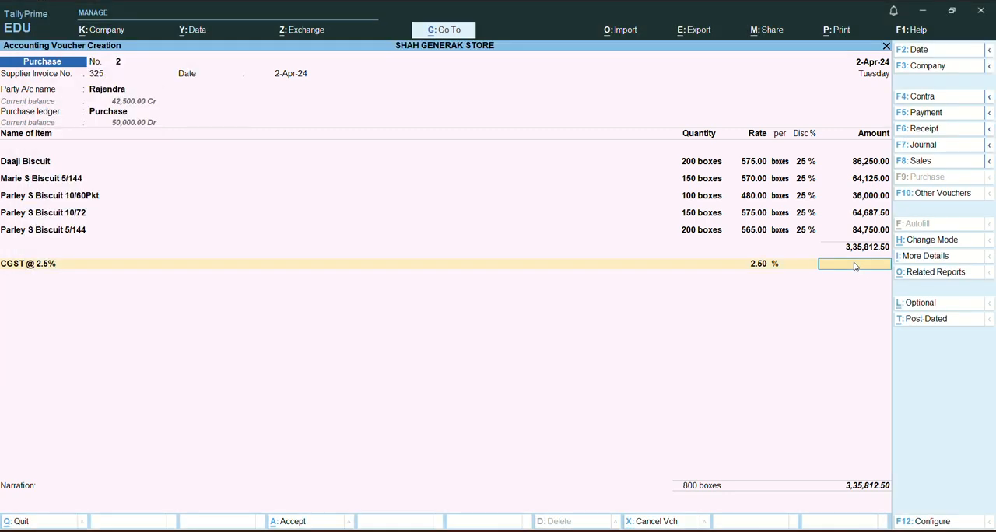
pyautogui.write('8395.')
pyautogui.hotkey('alt', 'Tab')
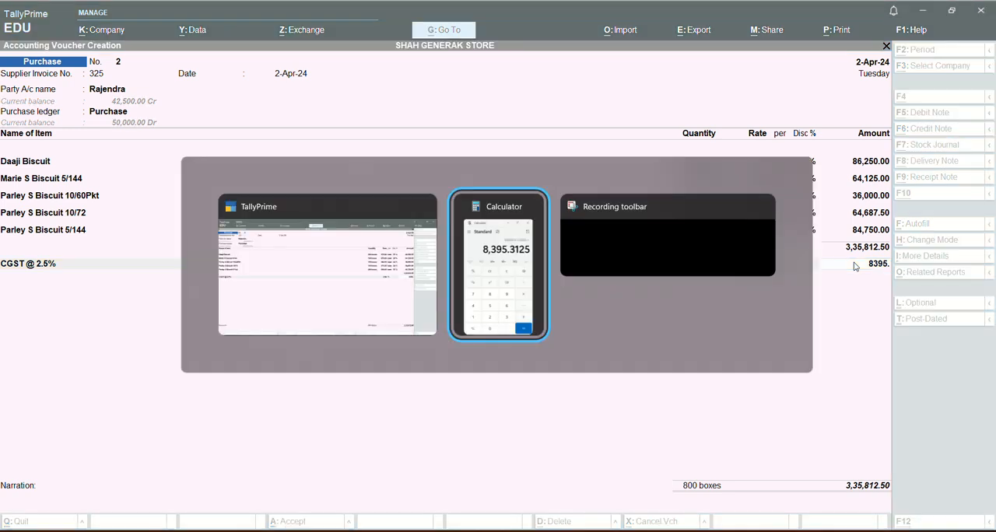
pyautogui.hotkey('alt', 'Tab')
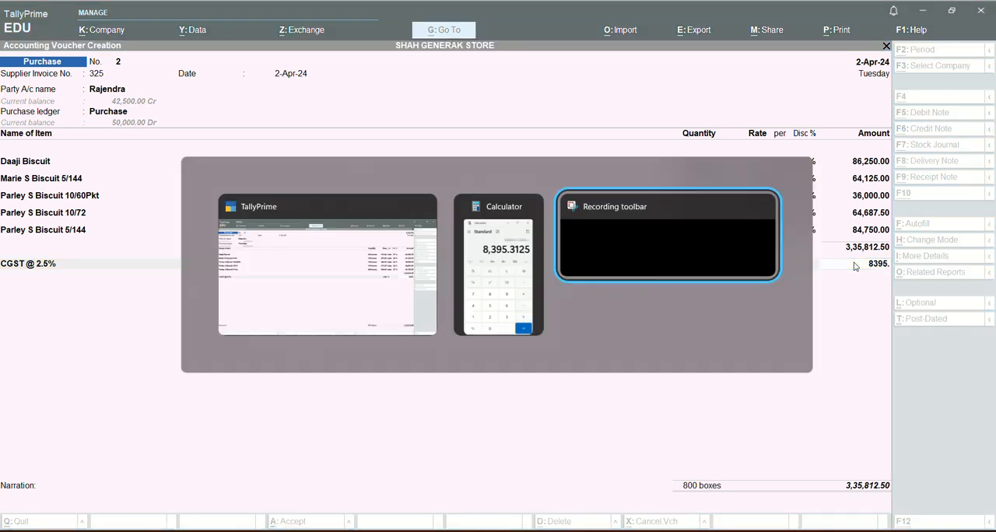
pyautogui.hotkey('alt', 'Tab')
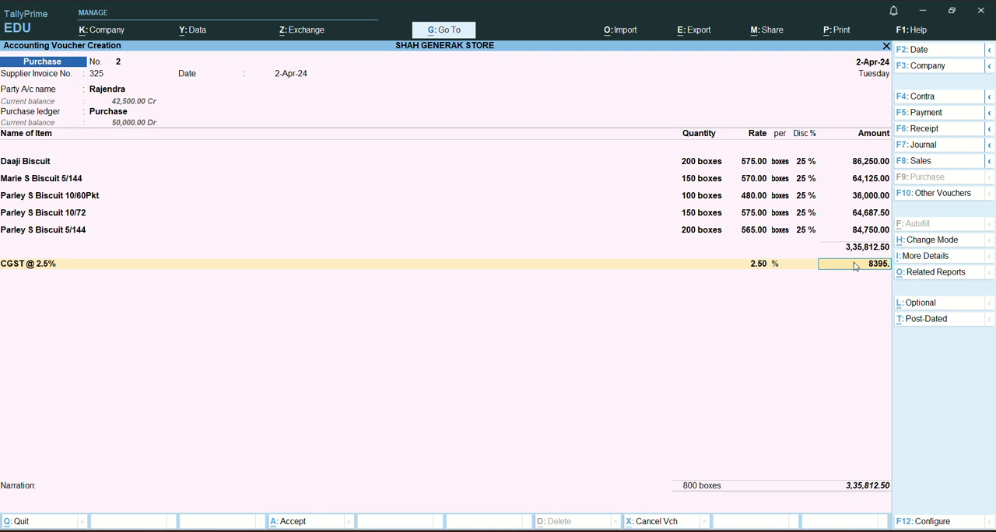
pyautogui.write('31')
pyautogui.press('Return')
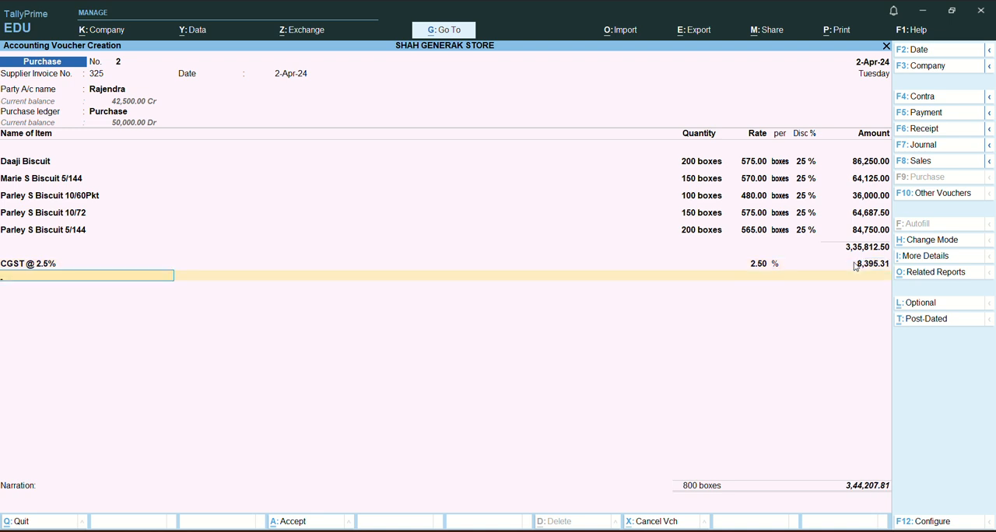
# Add the SGST @ 2.5% ledger below CGST with an amount of 8395.31.
pyautogui.write('Sg')
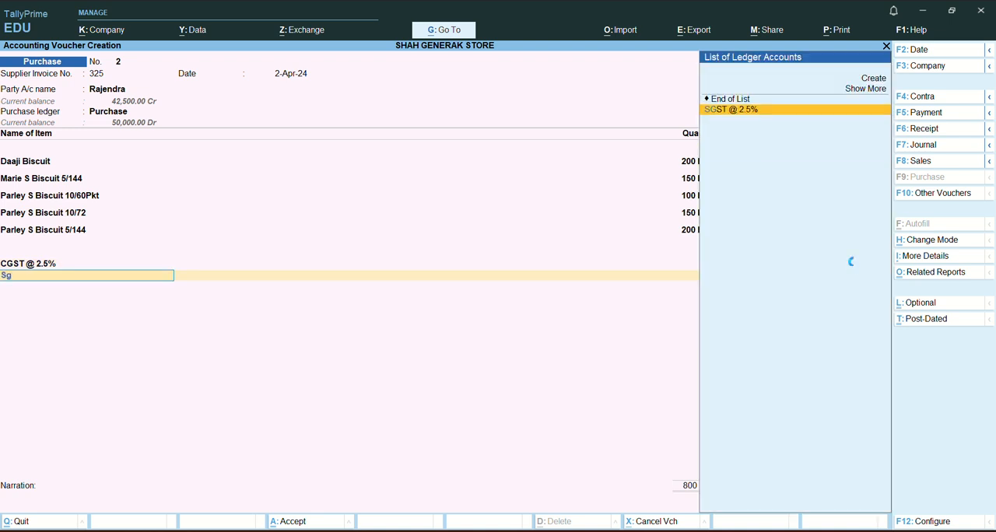
pyautogui.press('Return')
pyautogui.write('83')
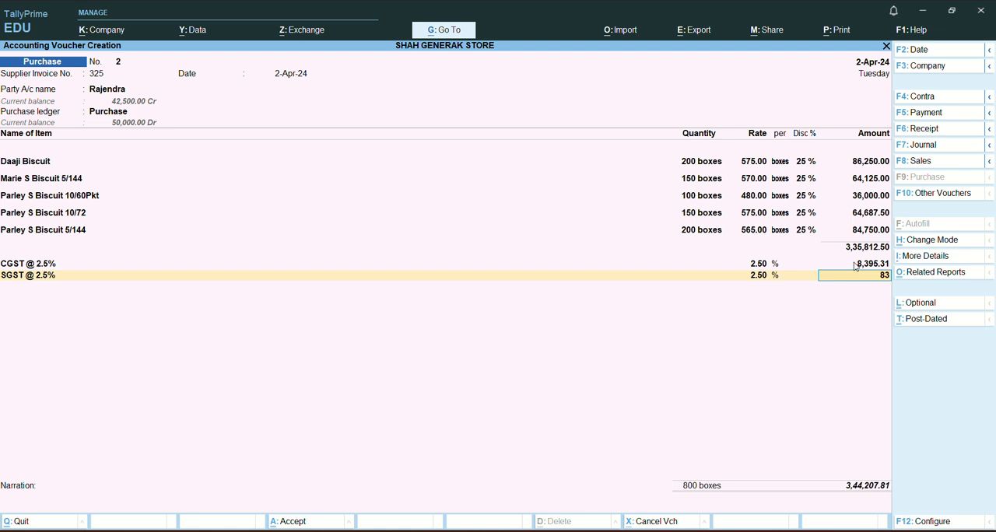
pyautogui.write('95.31')
pyautogui.press('Return')
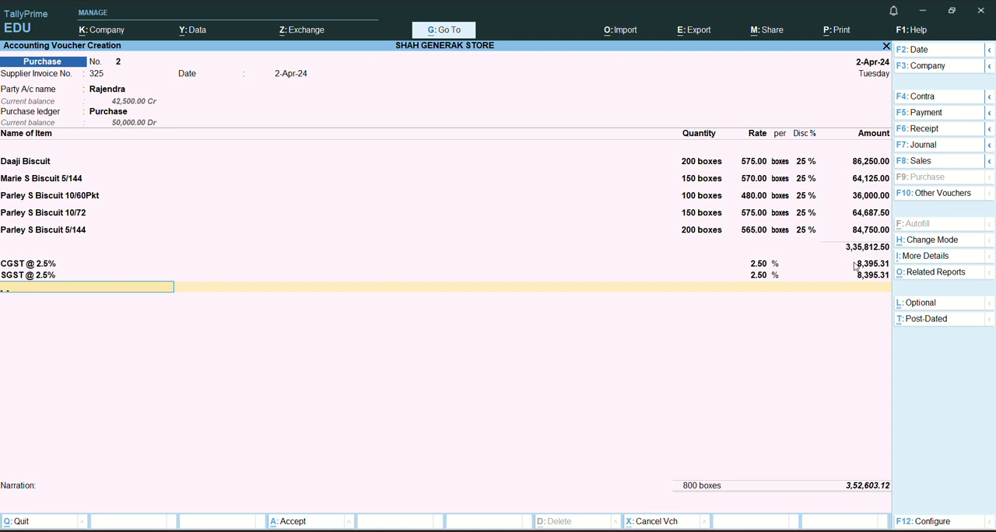
# Add the Round Off ledger with an amount of -0.12 and end the ledger list.
pyautogui.write('Ro')
pyautogui.press('Return')
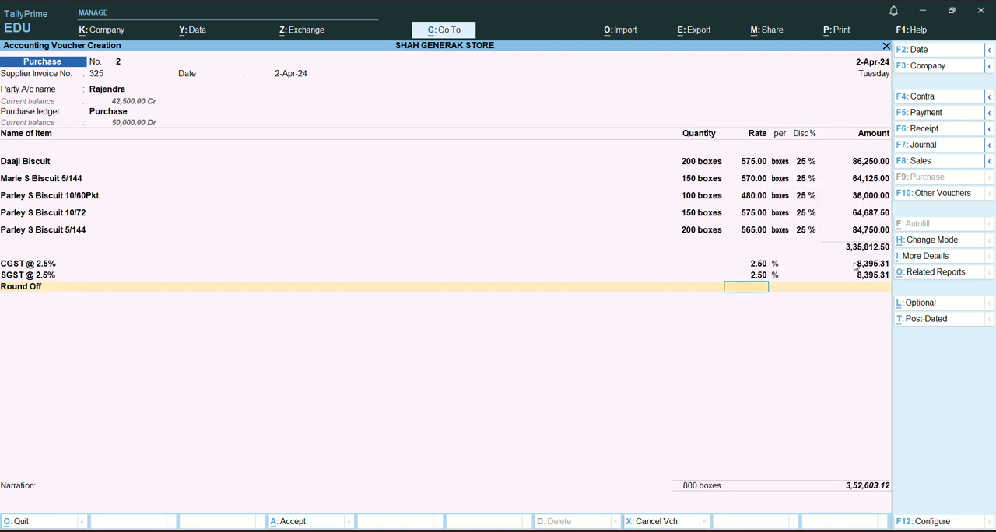
pyautogui.press('Return')
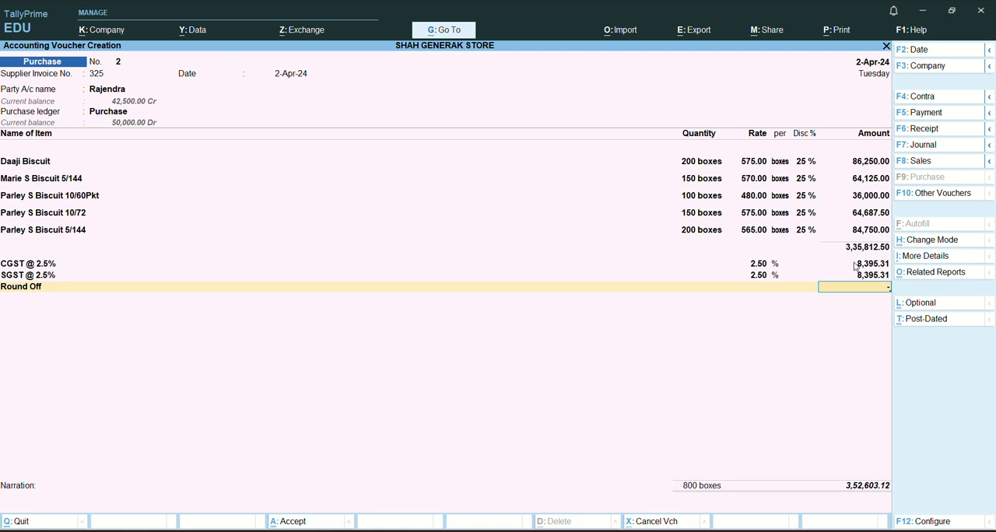
pyautogui.write('-.12')
pyautogui.press('Return')
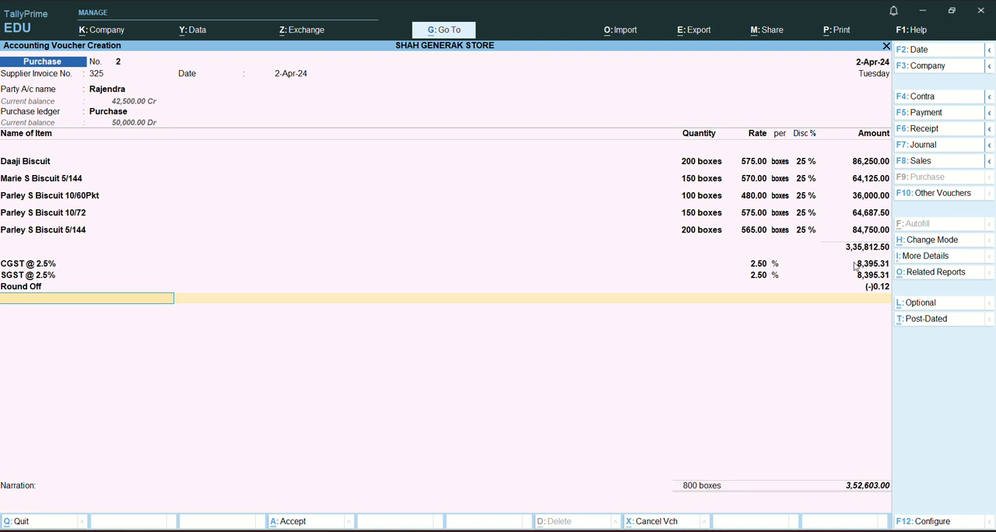
pyautogui.press('Return')
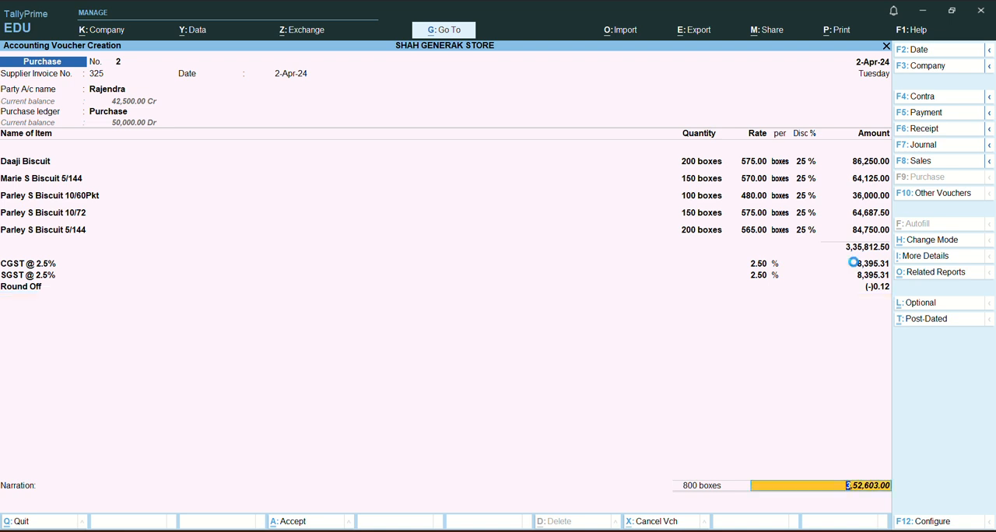
# Keep the default New Ref bill-wise allocation for the full amount, leave the narration blank and save the purchase voucher.
pyautogui.press('Return')
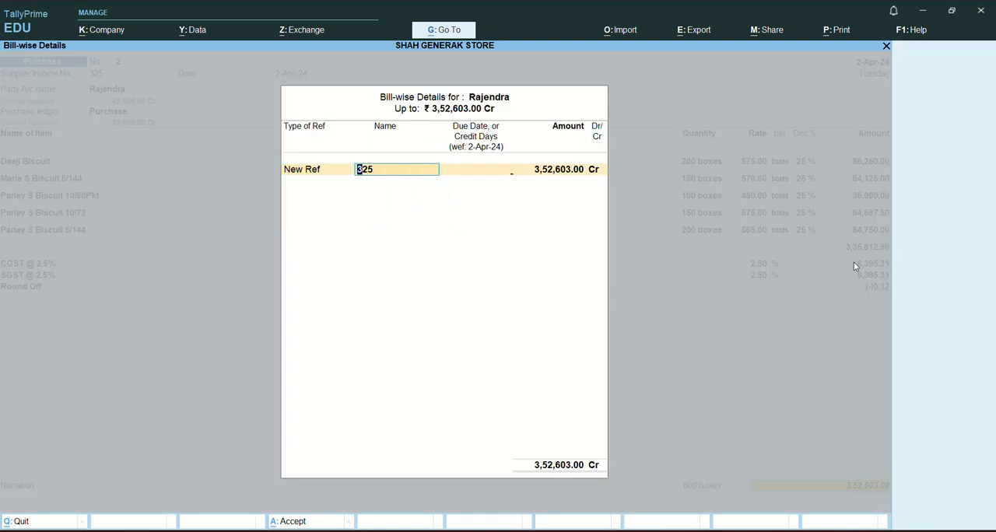
pyautogui.press('Return')
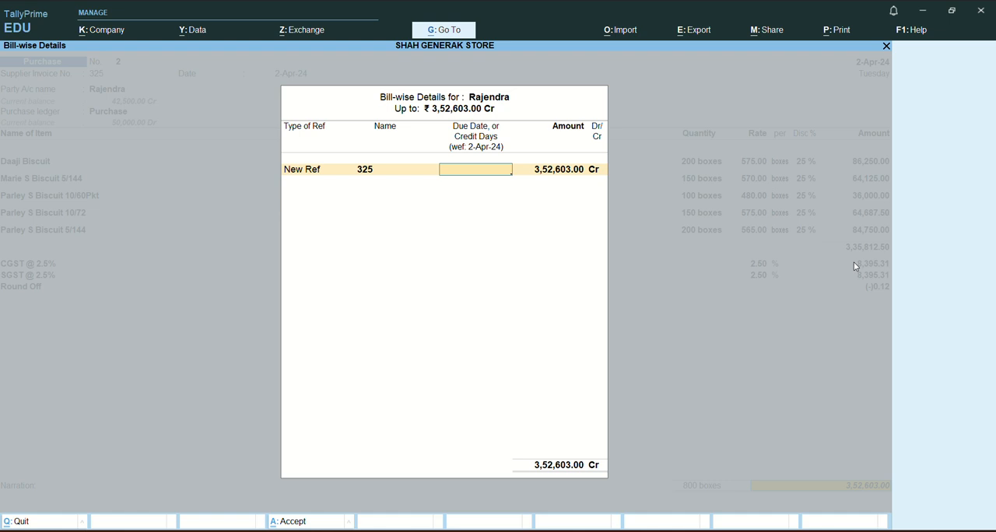
pyautogui.press('Return')
pyautogui.press('Return')
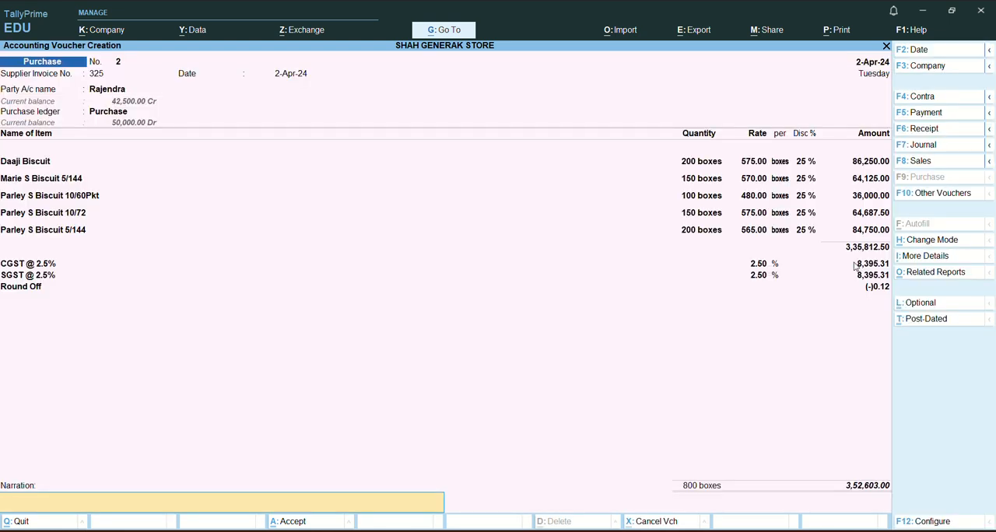
pyautogui.press('Return')
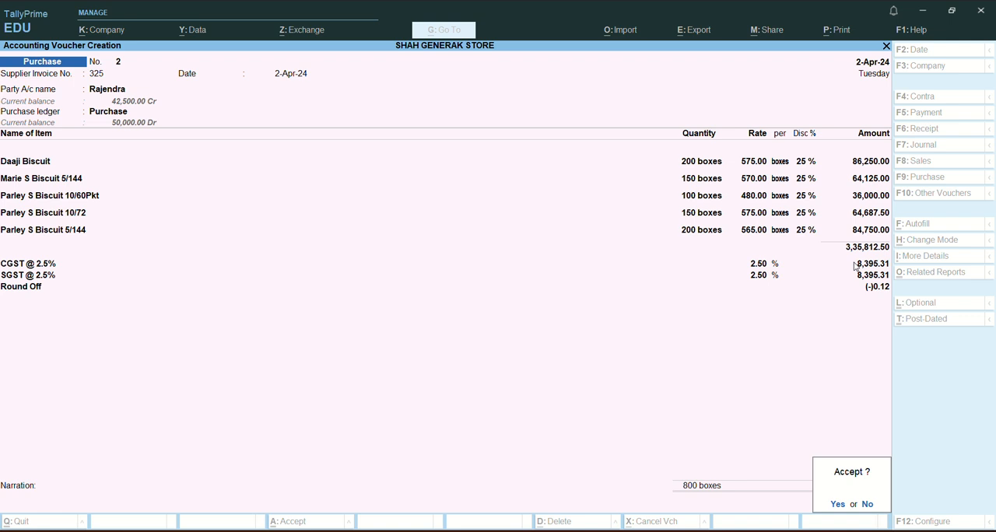
pyautogui.press('y')
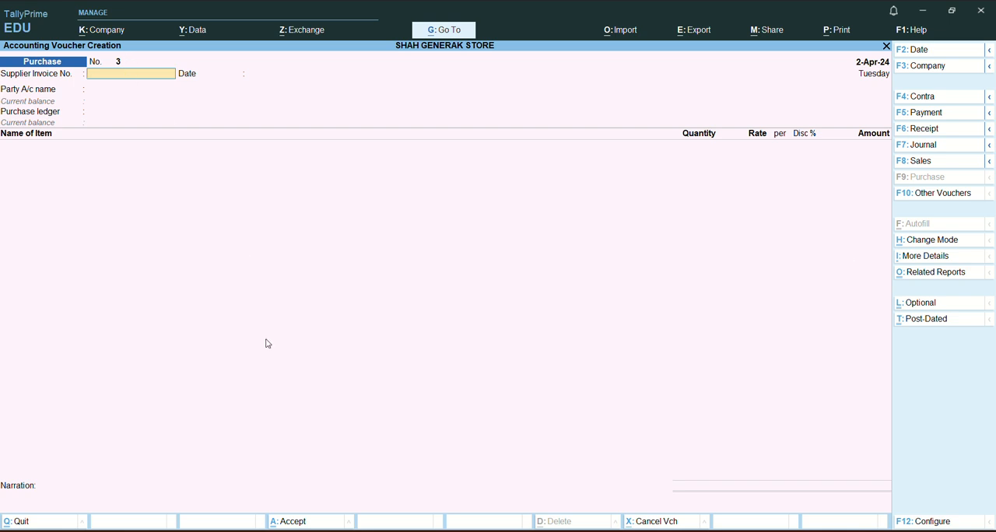
# Leave voucher creation and open Purchase voucher No. 2 from the Day Book to review its entries.
pyautogui.press('Escape')
pyautogui.press('y')
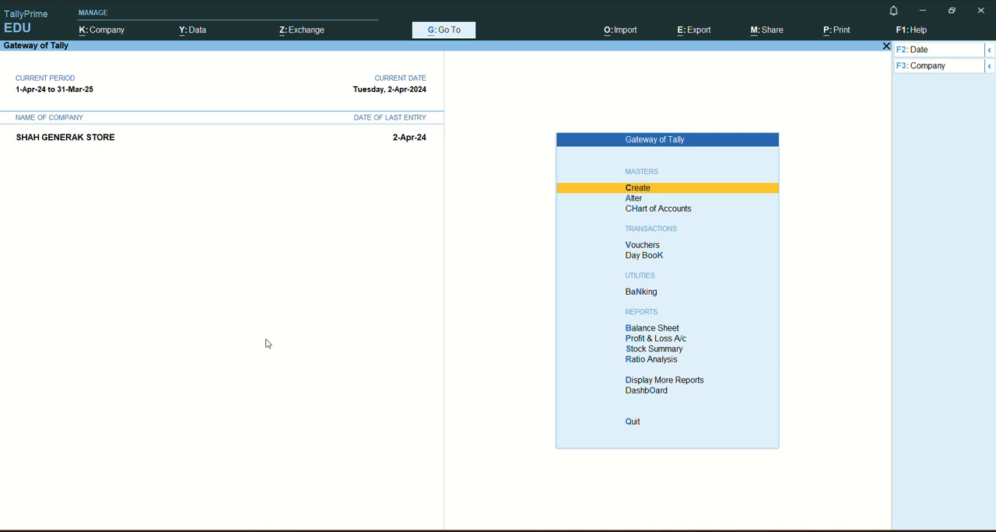
pyautogui.press('k')
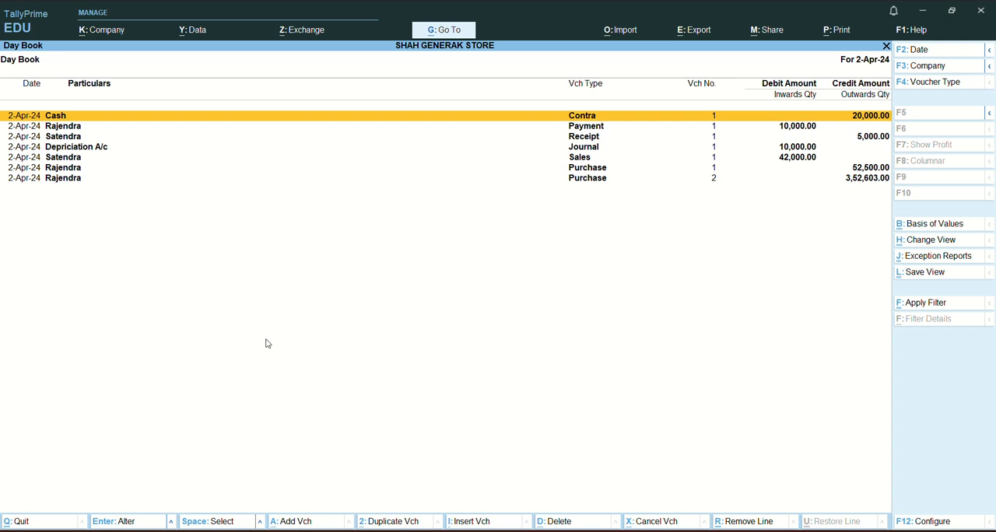
pyautogui.press('Down')
pyautogui.press('Down')
pyautogui.press('Down')
pyautogui.press('Down')
pyautogui.press('Down')
pyautogui.press('Down')
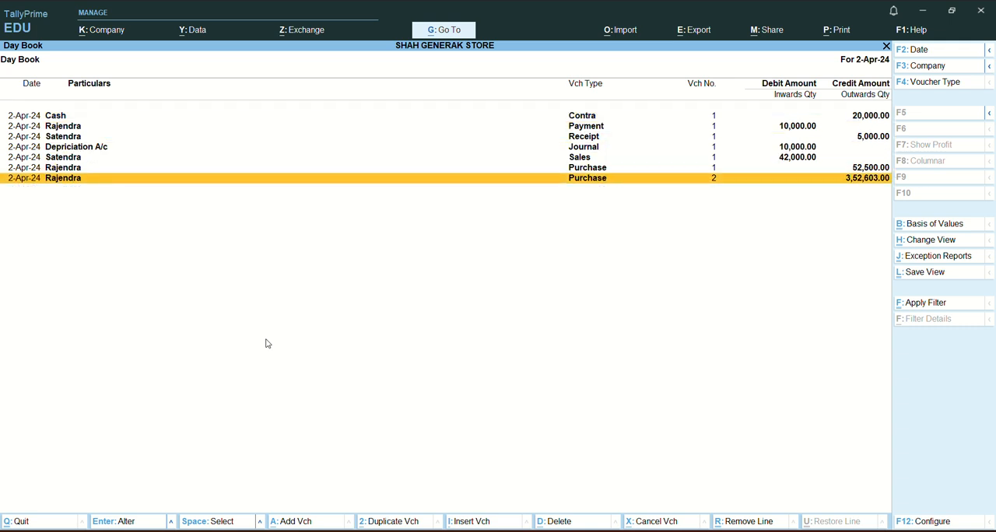
pyautogui.press('Return')
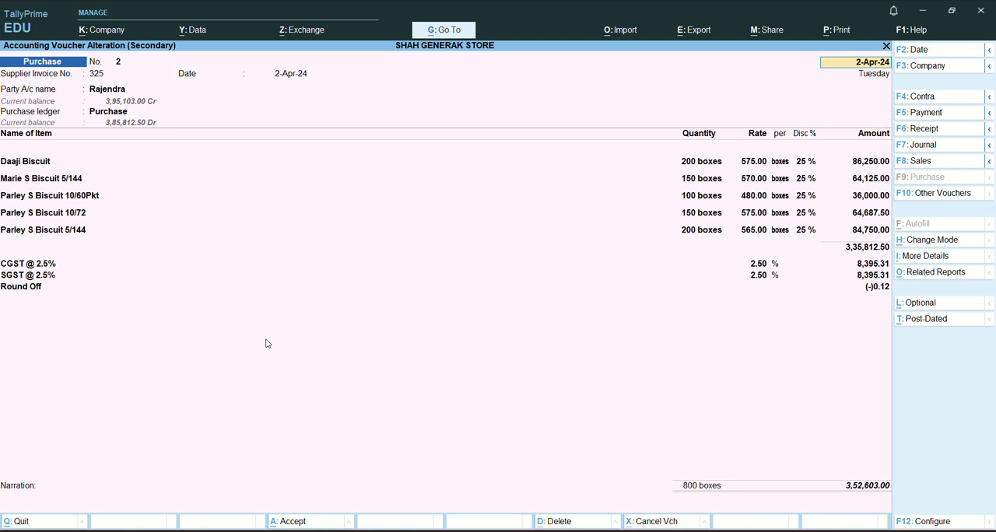